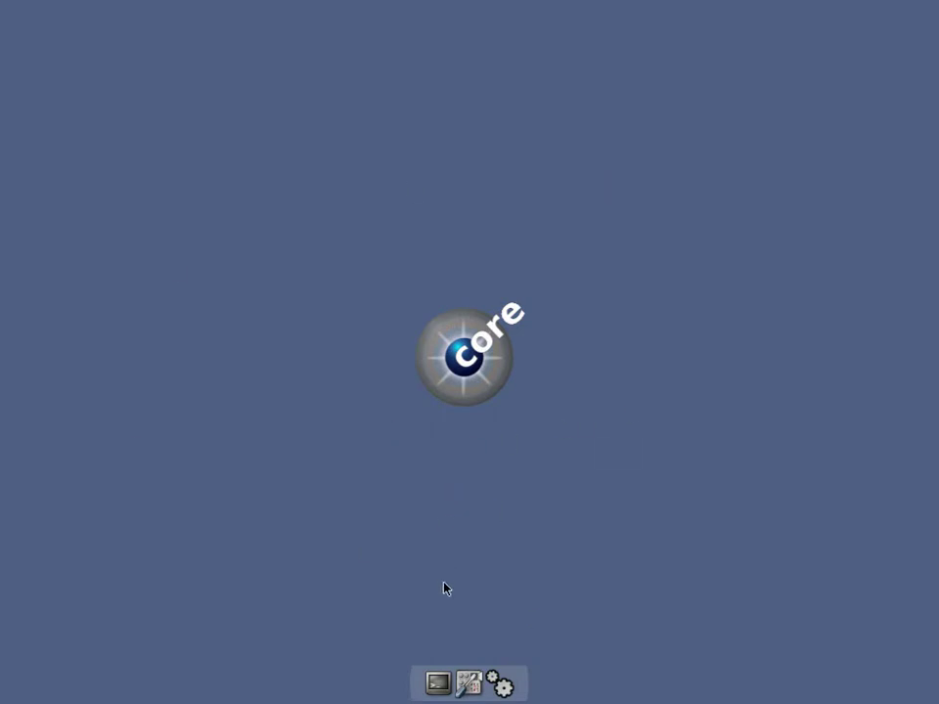
- Launch Appbrowser and connect to the online repository to list extensions
{"action": "left_click", "coordinate": [475, 669]}
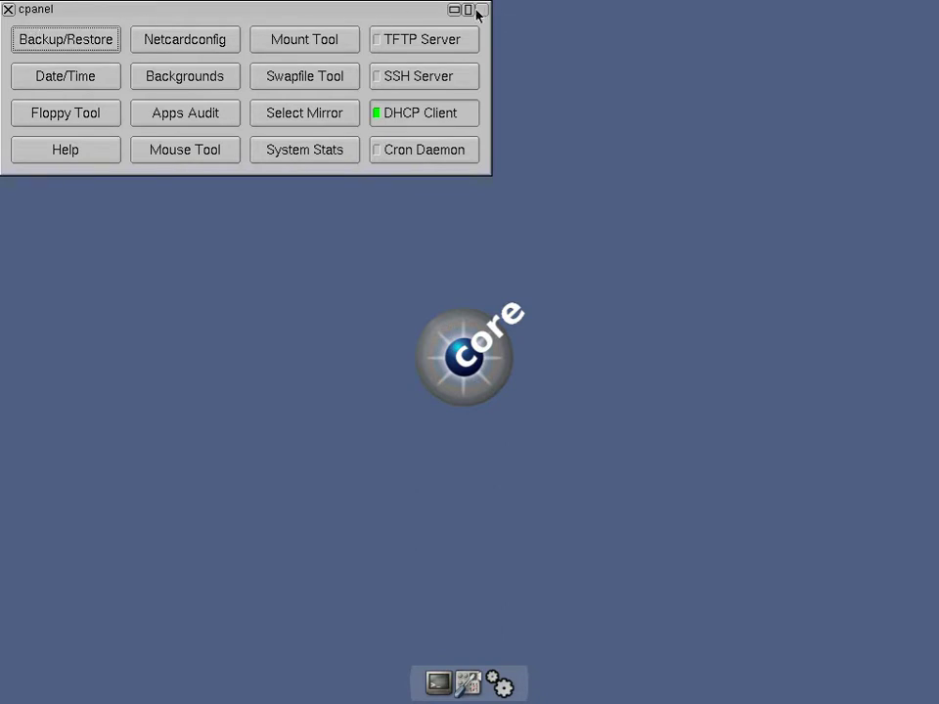
{"action": "left_click", "coordinate": [8, 11]}
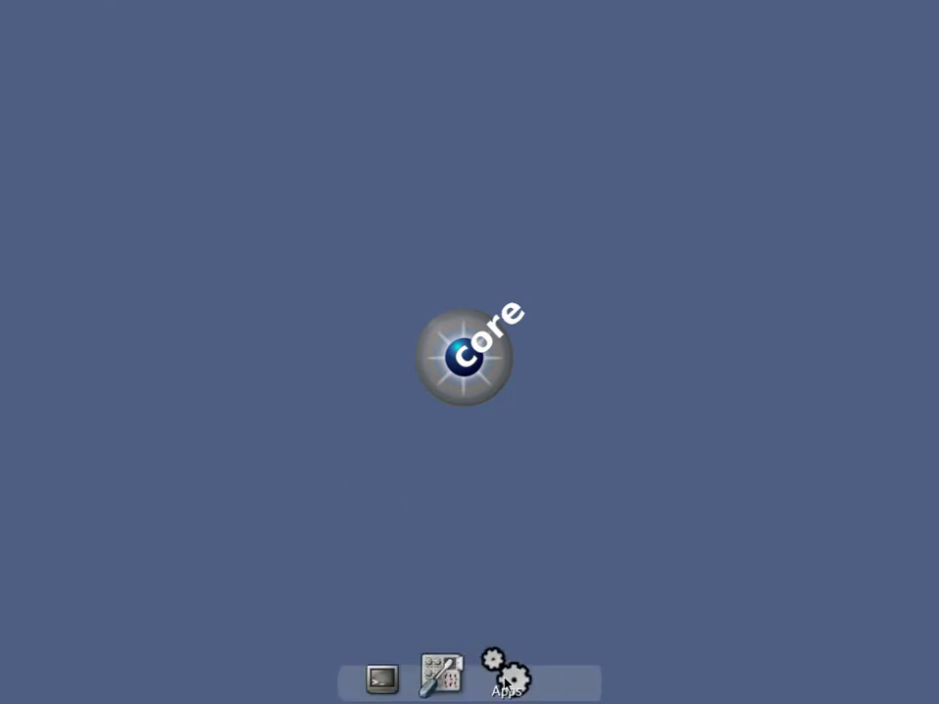
{"action": "left_click", "coordinate": [506, 684]}
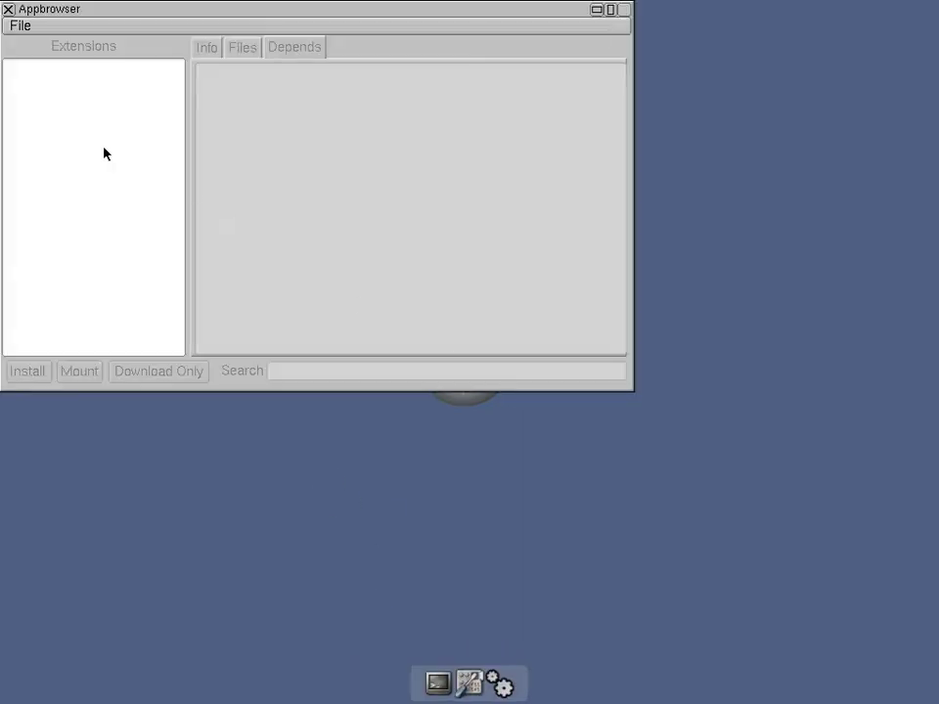
{"action": "left_click", "coordinate": [22, 28]}
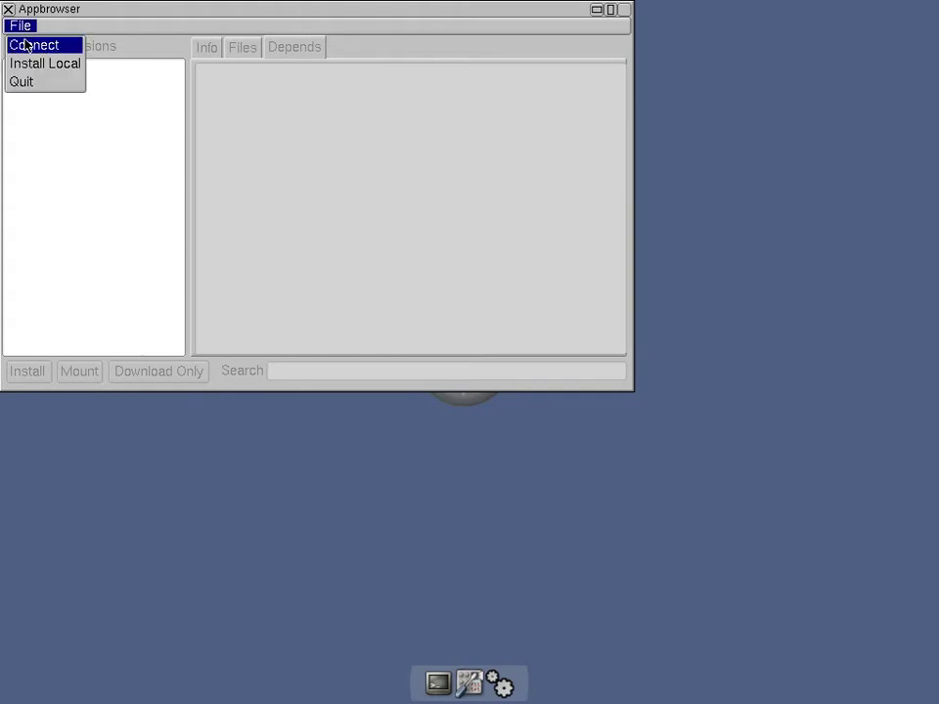
{"action": "left_click", "coordinate": [28, 46]}
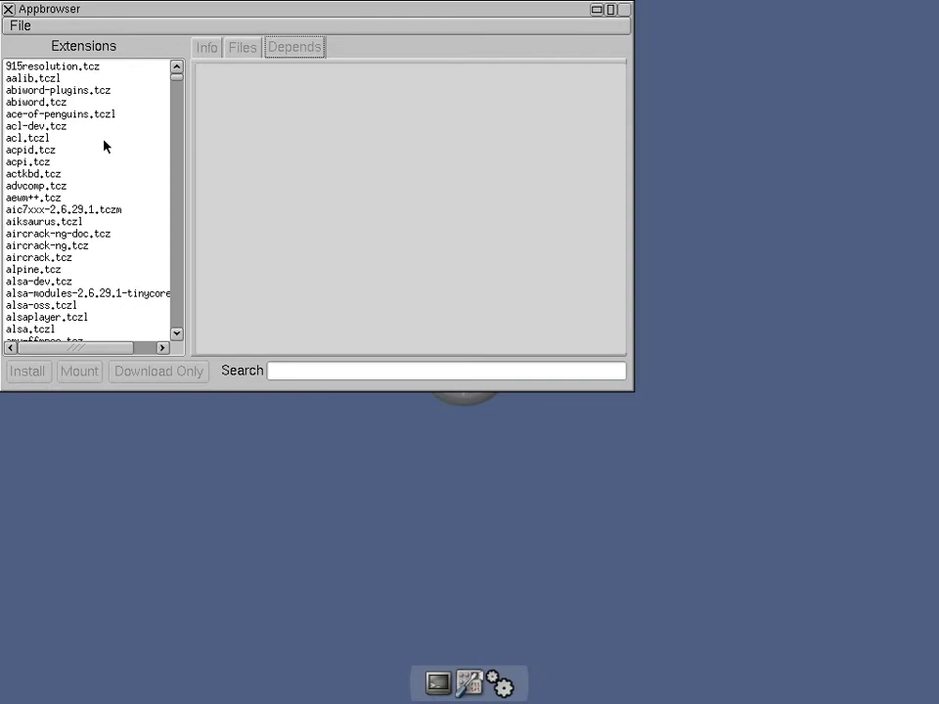
- Scroll the Extensions list to the f entries such as filezilla.tcz and firefox.tcz
{"action": "scroll", "coordinate": [104, 146], "scroll_direction": "down", "scroll_amount": 9}
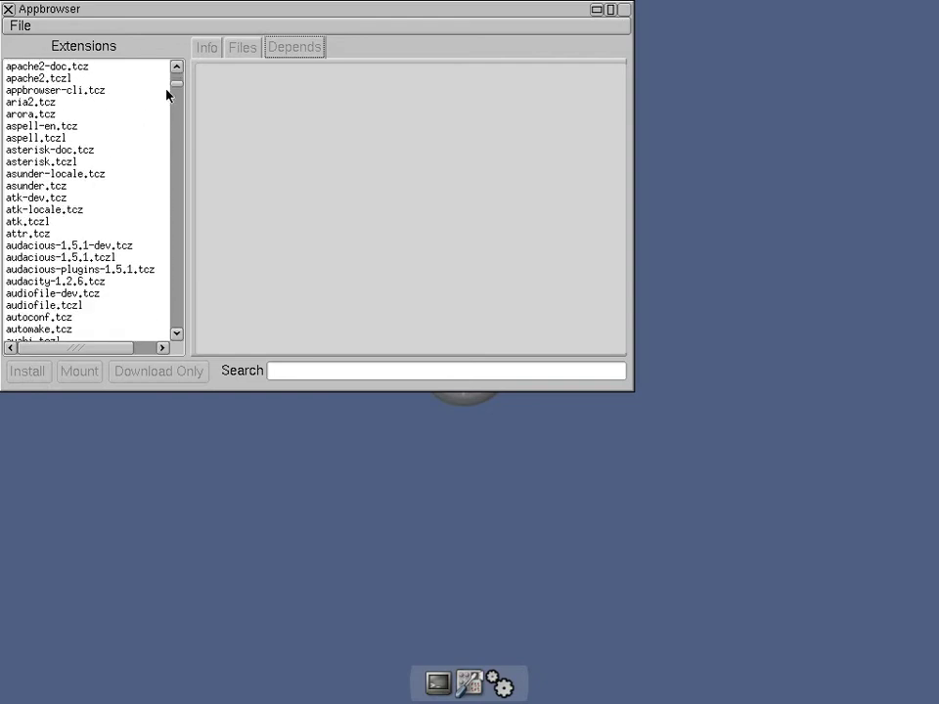
{"action": "left_click_drag", "start_coordinate": [178, 88], "coordinate": [178, 135]}
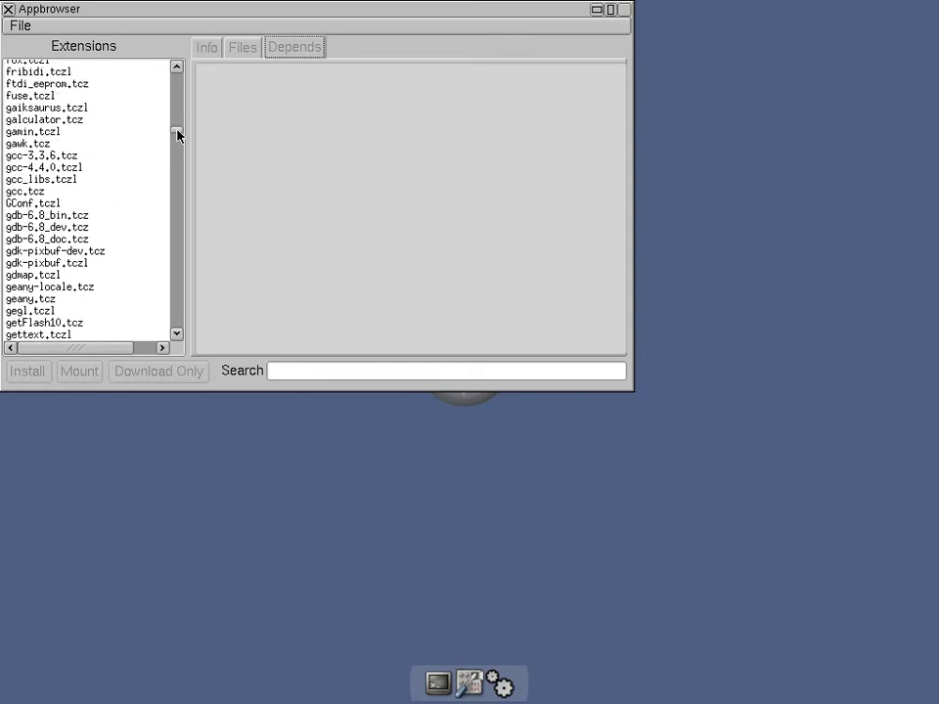
{"action": "scroll", "coordinate": [107, 178], "scroll_direction": "down", "scroll_amount": 1}
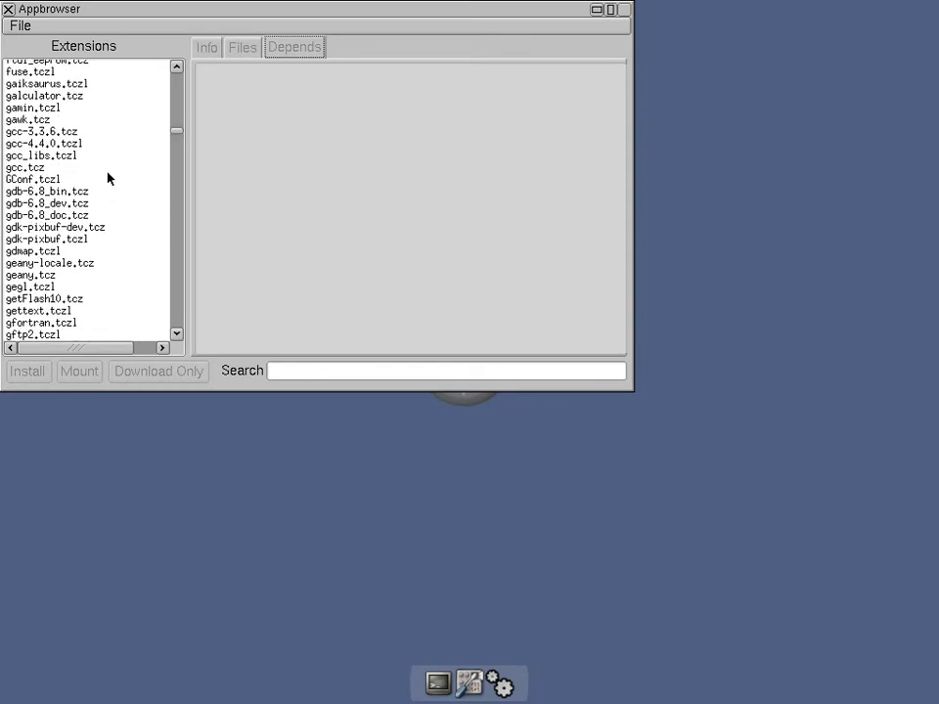
{"action": "scroll", "coordinate": [108, 178], "scroll_direction": "up", "scroll_amount": 5}
{"action": "scroll", "coordinate": [109, 178], "scroll_direction": "up", "scroll_amount": 2}
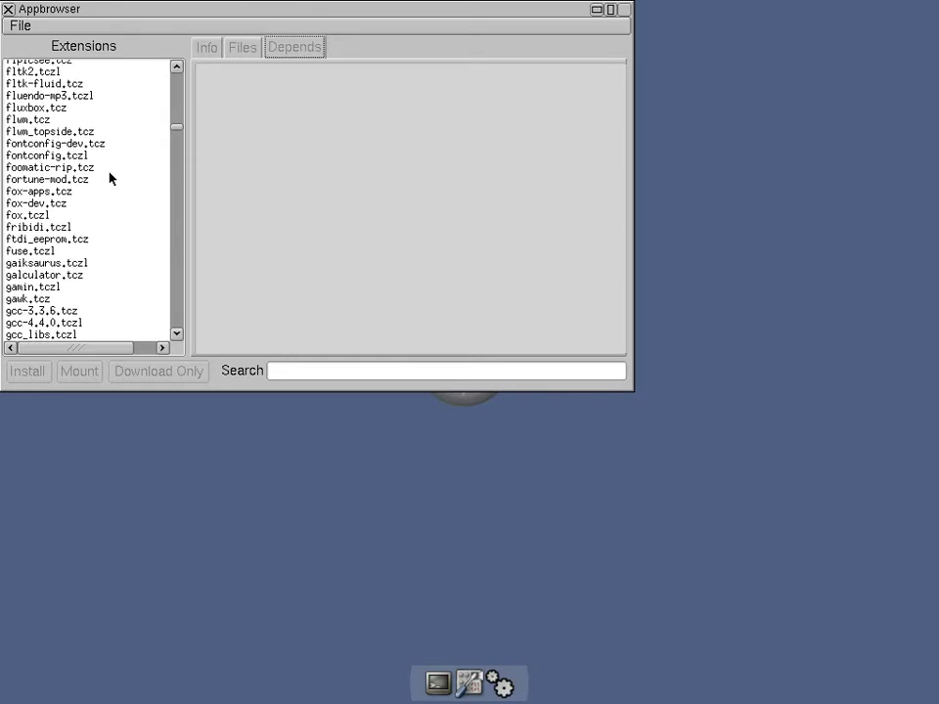
{"action": "scroll", "coordinate": [110, 178], "scroll_direction": "up", "scroll_amount": 2}
{"action": "scroll", "coordinate": [110, 178], "scroll_direction": "up", "scroll_amount": 3}
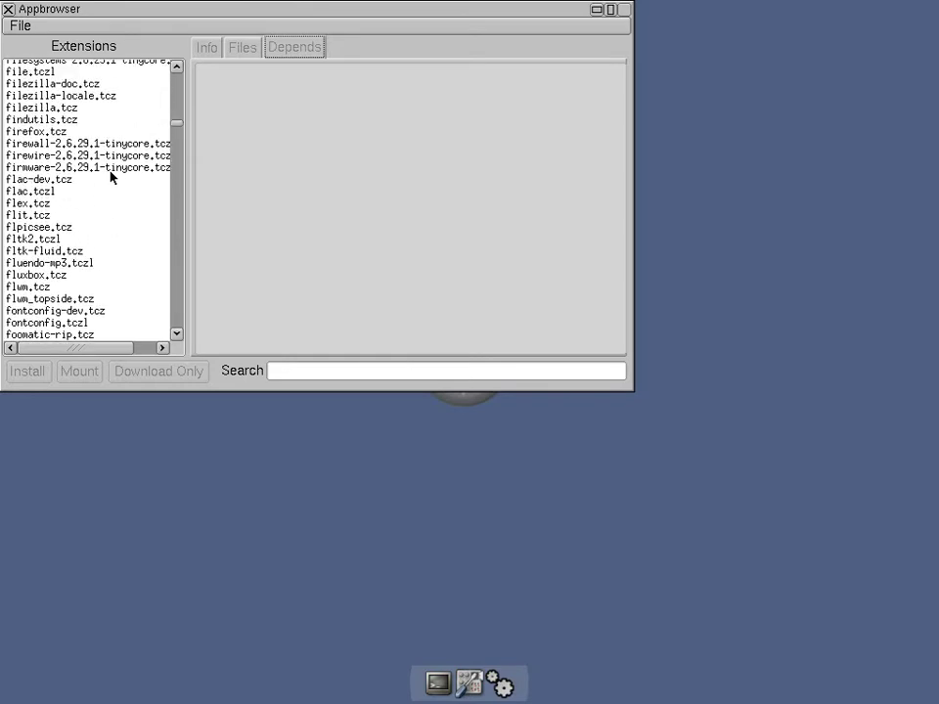
- Install firefox.tcz from the Extensions list and close the success dialog
{"action": "left_click", "coordinate": [41, 132]}
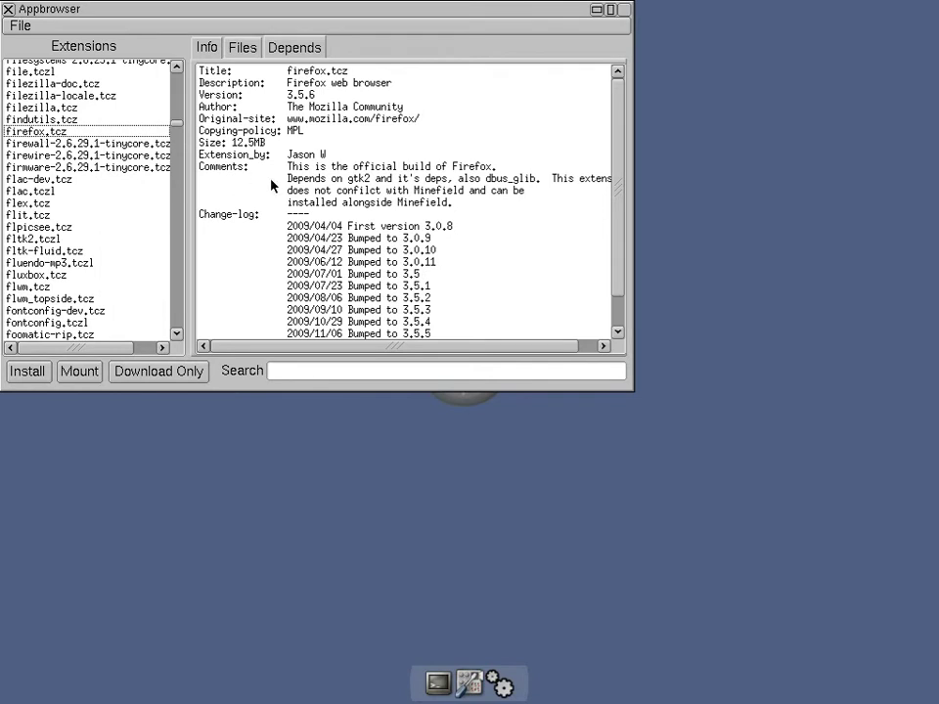
{"action": "left_click", "coordinate": [41, 378]}
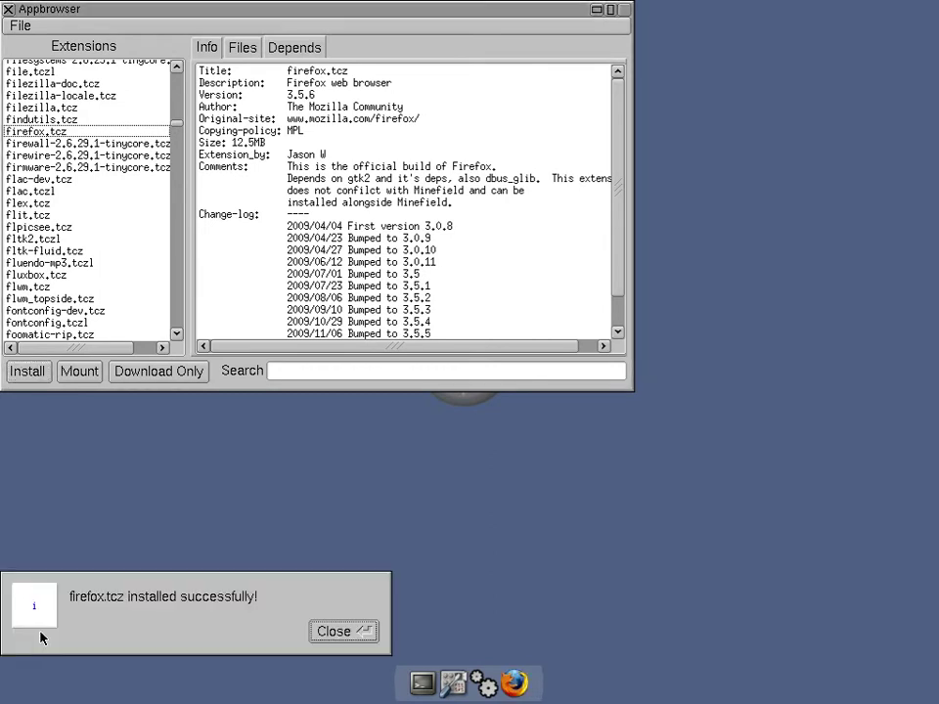
{"action": "left_click", "coordinate": [318, 633]}
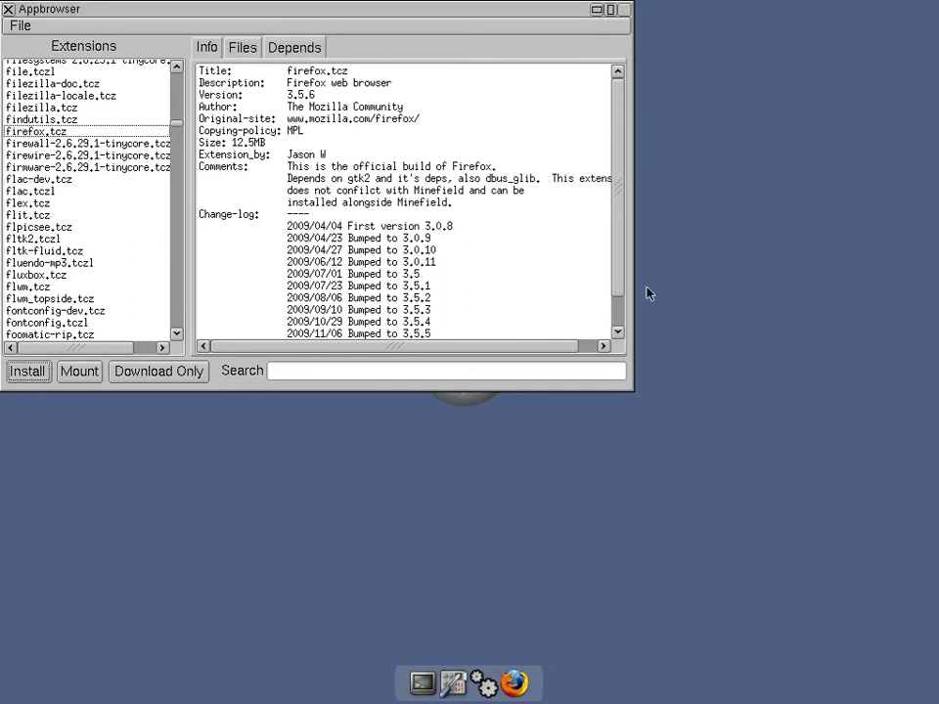
- Close Appbrowser, maximize Firefox and close the Welcome to Firefox tab
{"action": "left_click", "coordinate": [7, 10]}
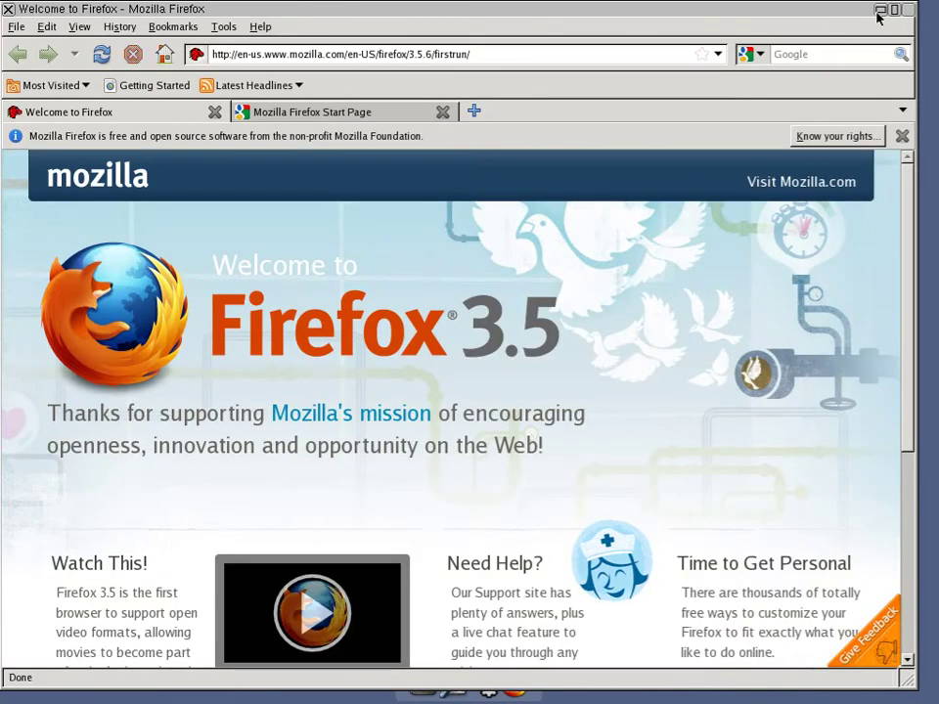
{"action": "left_click", "coordinate": [880, 9]}
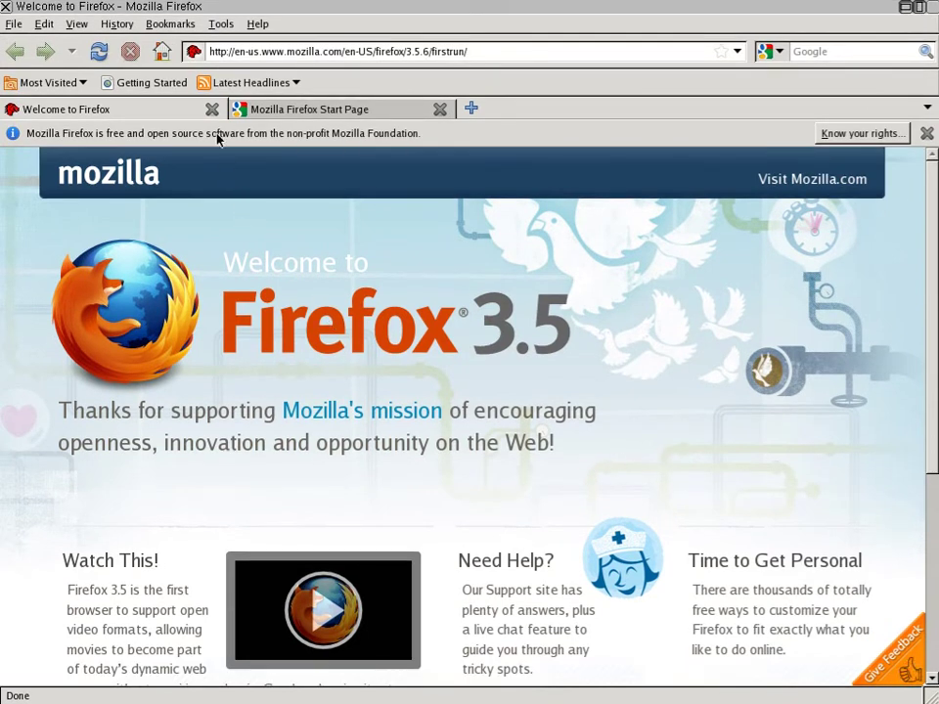
{"action": "left_click", "coordinate": [211, 109]}
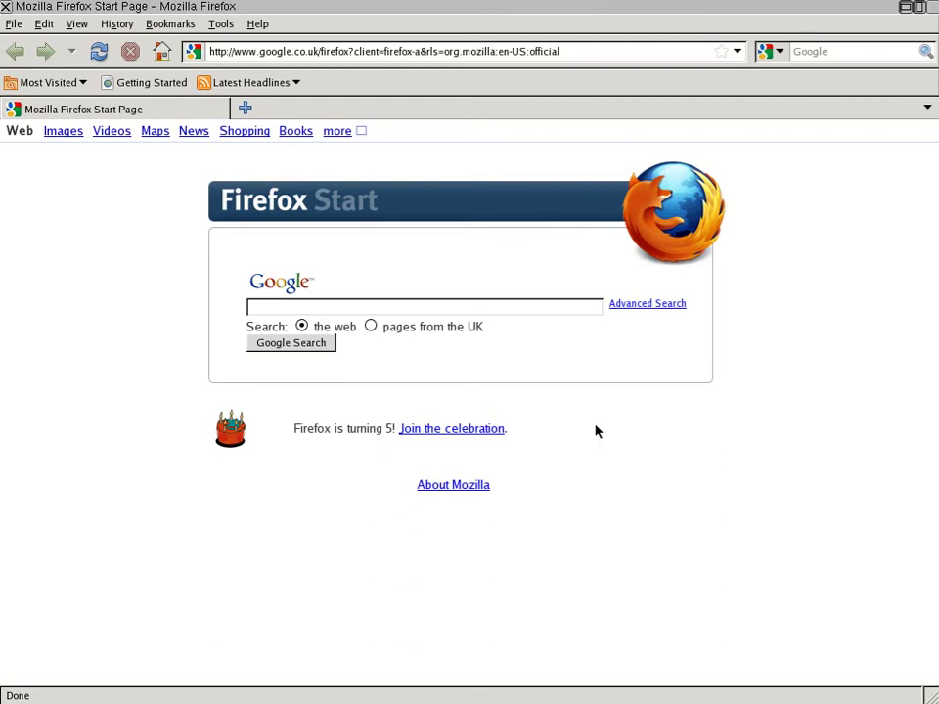
- Open the Five Years of Firefox celebration page, play its video, then close Firefox
{"action": "left_click", "coordinate": [501, 429]}
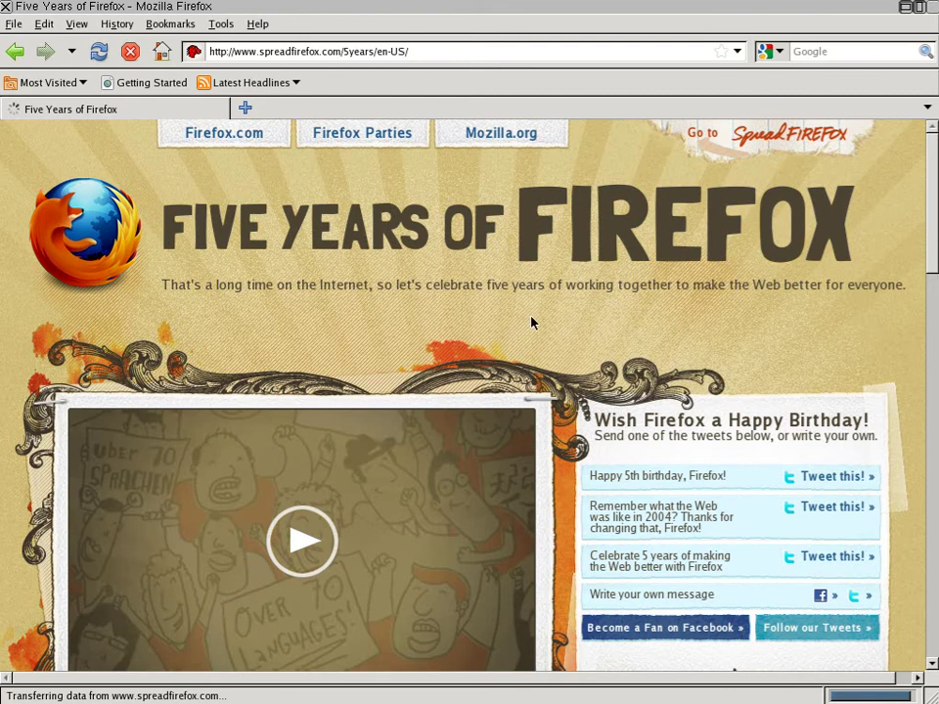
{"action": "scroll", "coordinate": [531, 322], "scroll_direction": "down", "scroll_amount": 5}
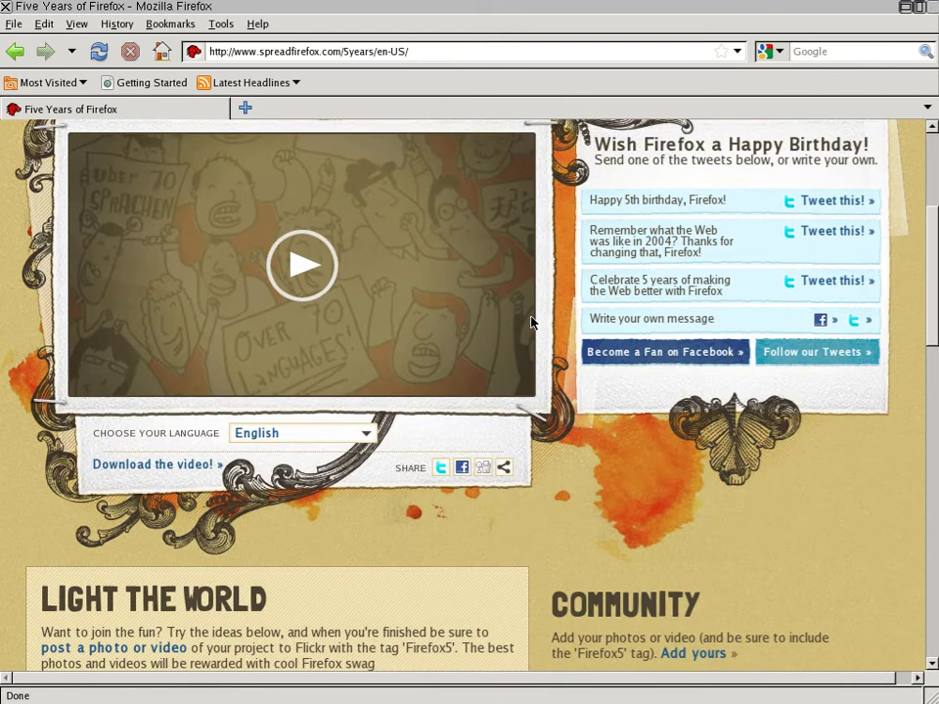
{"action": "scroll", "coordinate": [531, 322], "scroll_direction": "up", "scroll_amount": 1}
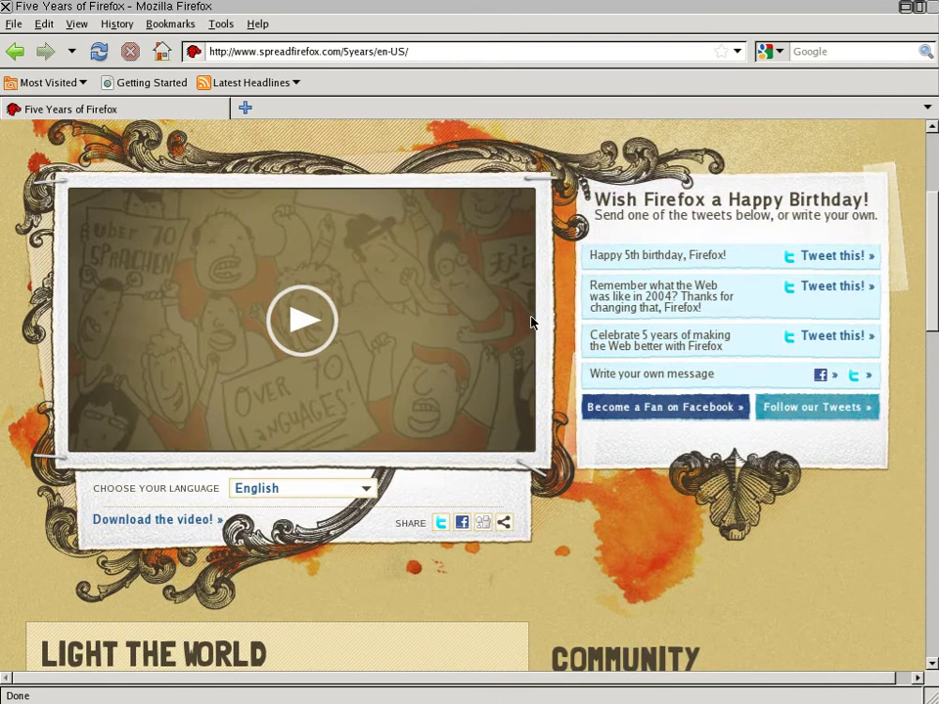
{"action": "left_click", "coordinate": [305, 324]}
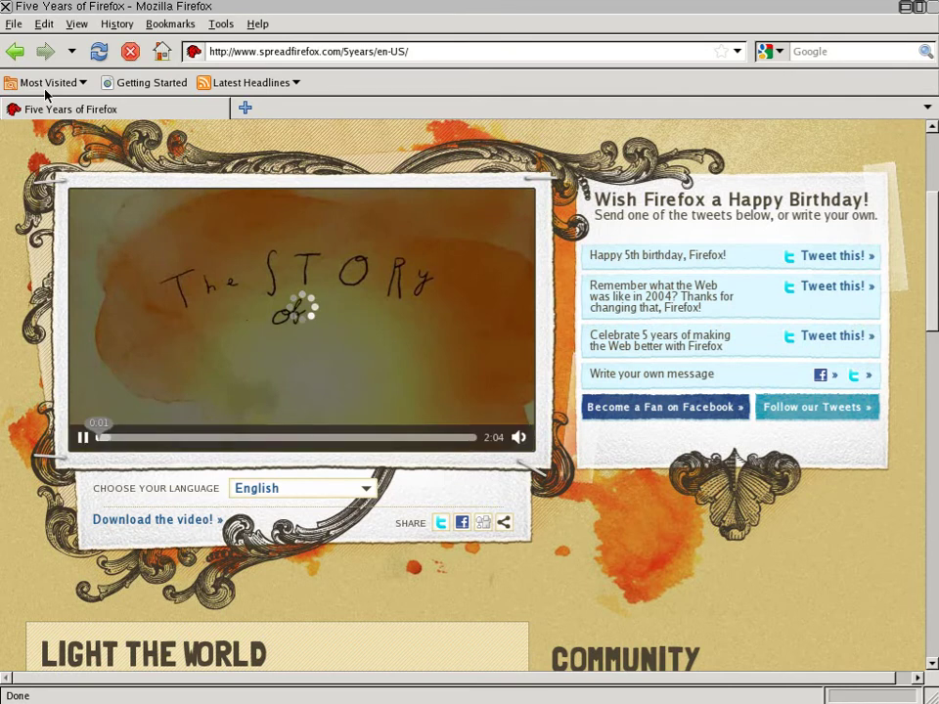
{"action": "left_click", "coordinate": [8, 8]}
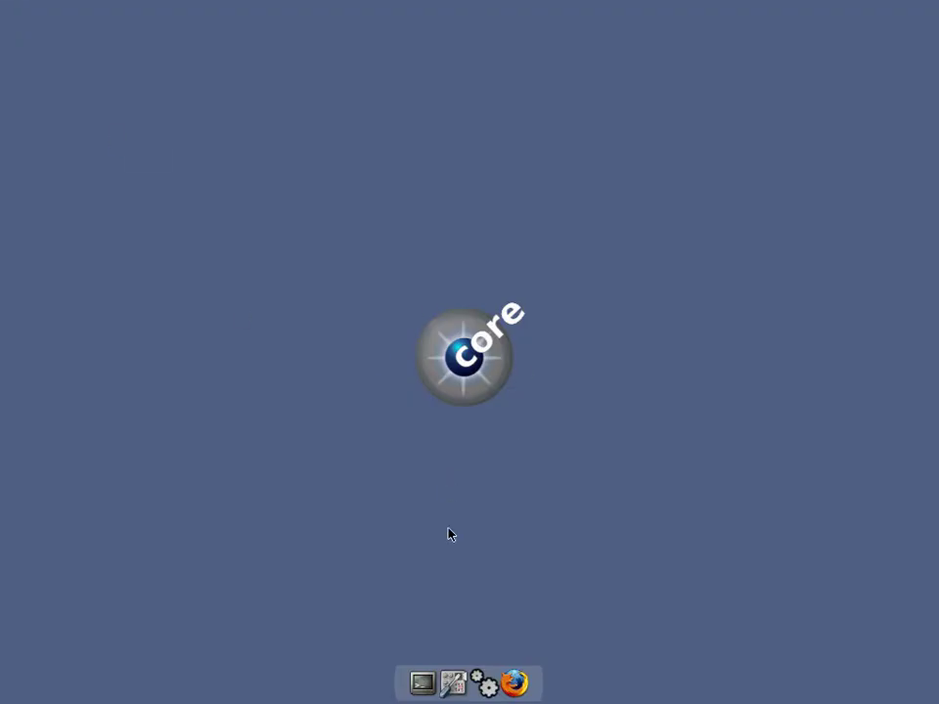
- Reopen Appbrowser and reconnect to the repository to reload the extension list
{"action": "left_click", "coordinate": [491, 677]}
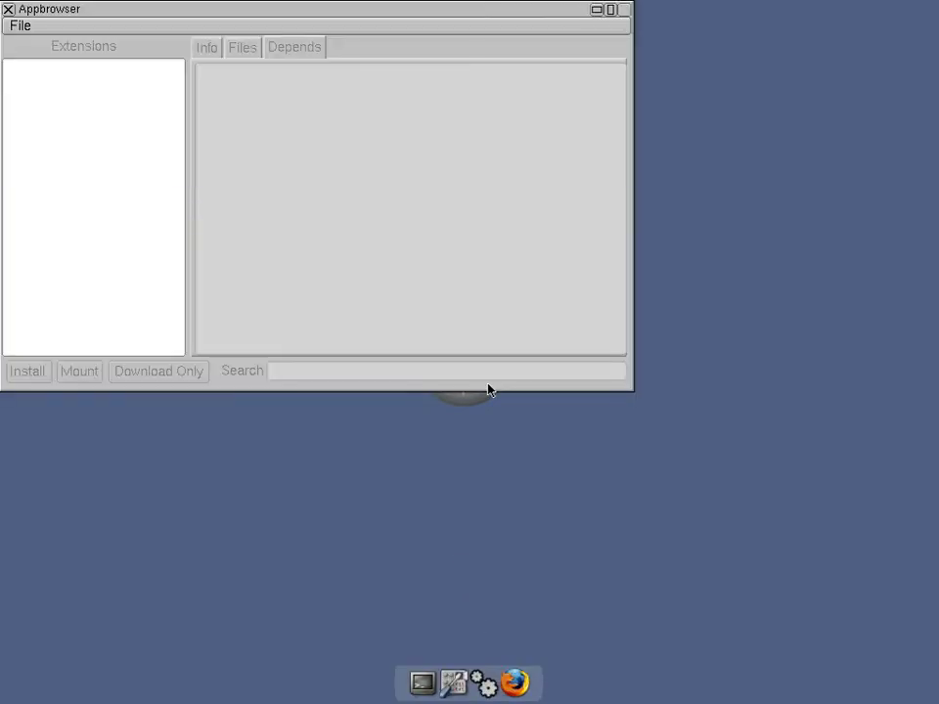
{"action": "left_click", "coordinate": [23, 26]}
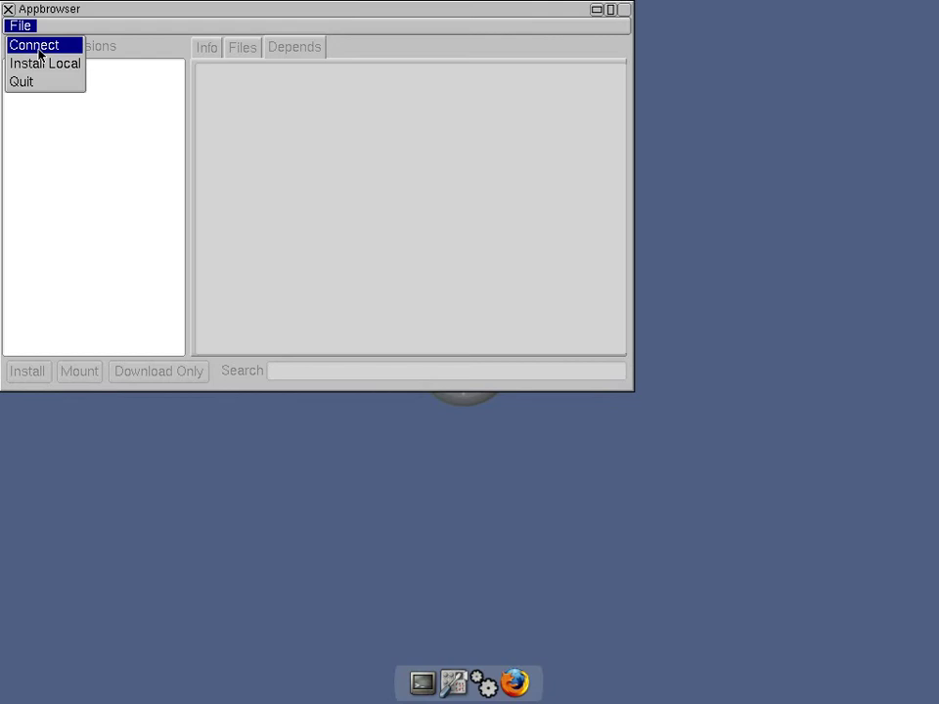
{"action": "left_click", "coordinate": [39, 54]}
{"action": "scroll", "coordinate": [132, 173], "scroll_direction": "down", "scroll_amount": 4}
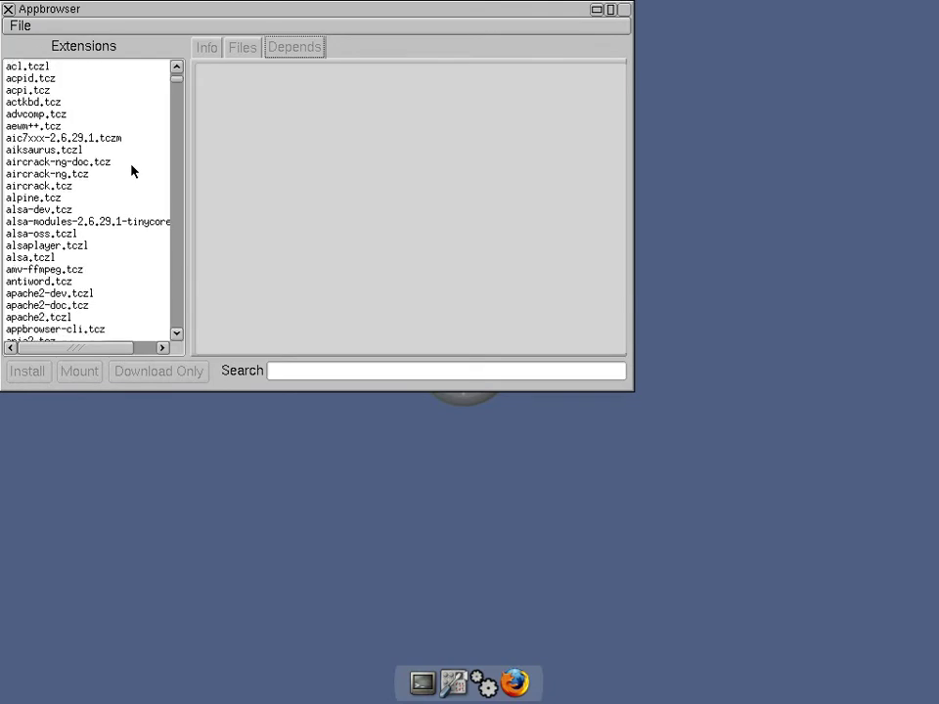
{"action": "left_click_drag", "start_coordinate": [177, 87], "coordinate": [177, 134]}
{"action": "scroll", "coordinate": [162, 168], "scroll_direction": "up", "scroll_amount": 6}
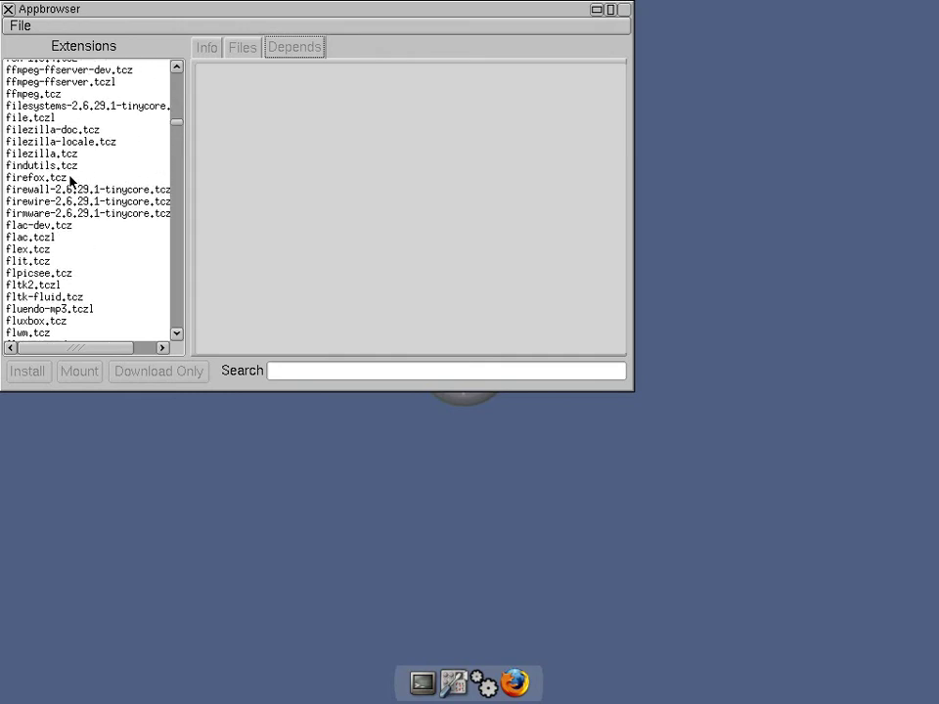
- View the firefox.tcz details, then display the getFlash10.tcz description
{"action": "left_click", "coordinate": [69, 178]}
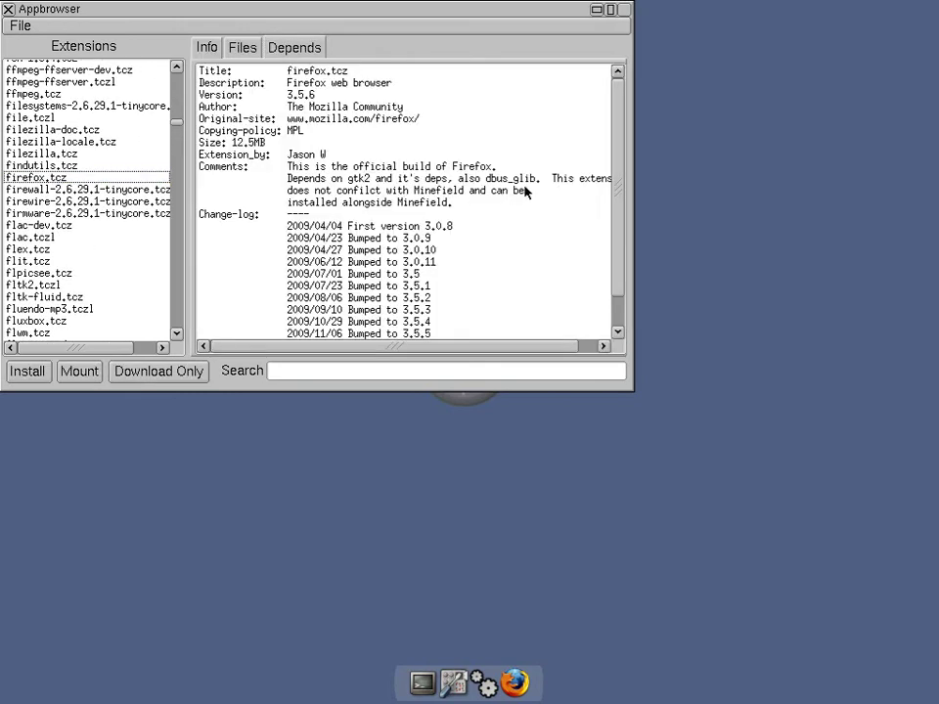
{"action": "scroll", "coordinate": [526, 190], "scroll_direction": "down", "scroll_amount": 2}
{"action": "scroll", "coordinate": [528, 190], "scroll_direction": "up", "scroll_amount": 2}
{"action": "scroll", "coordinate": [115, 251], "scroll_direction": "down", "scroll_amount": 6}
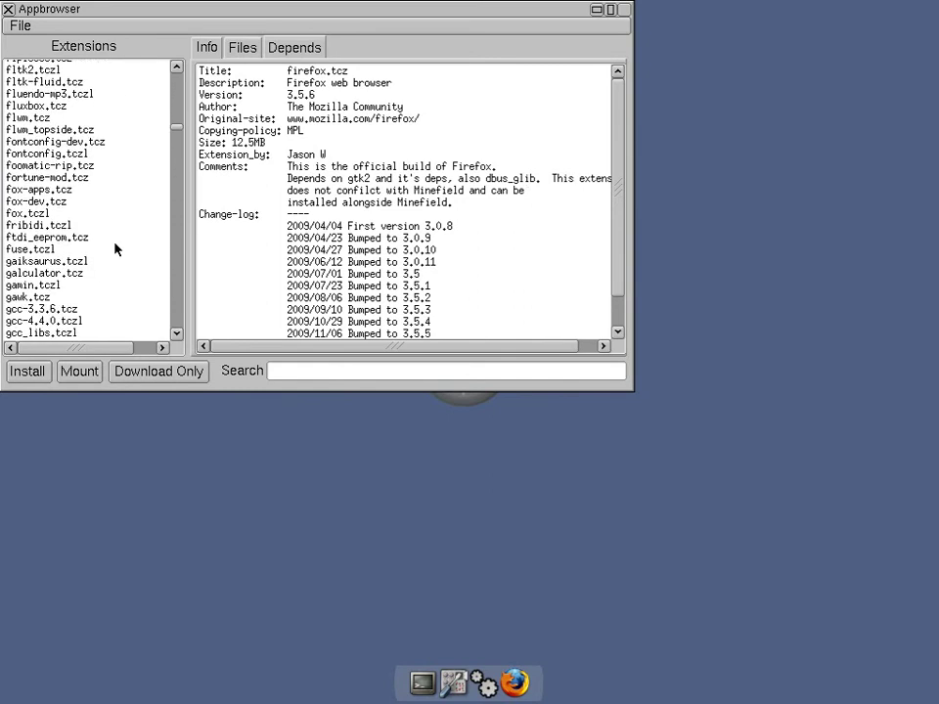
{"action": "scroll", "coordinate": [115, 249], "scroll_direction": "down", "scroll_amount": 6}
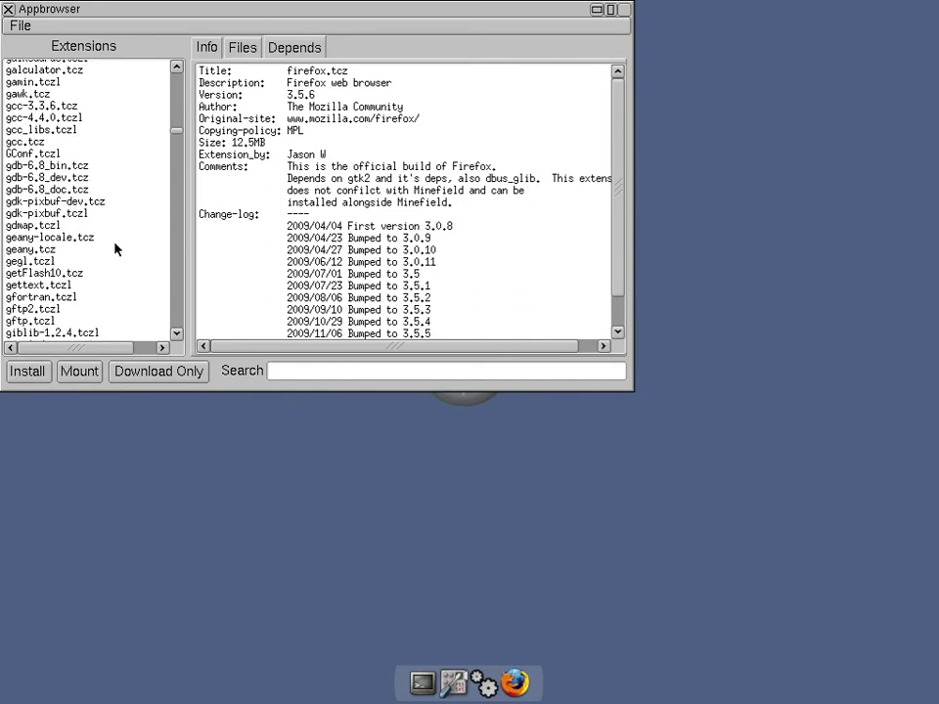
{"action": "left_click", "coordinate": [52, 274]}
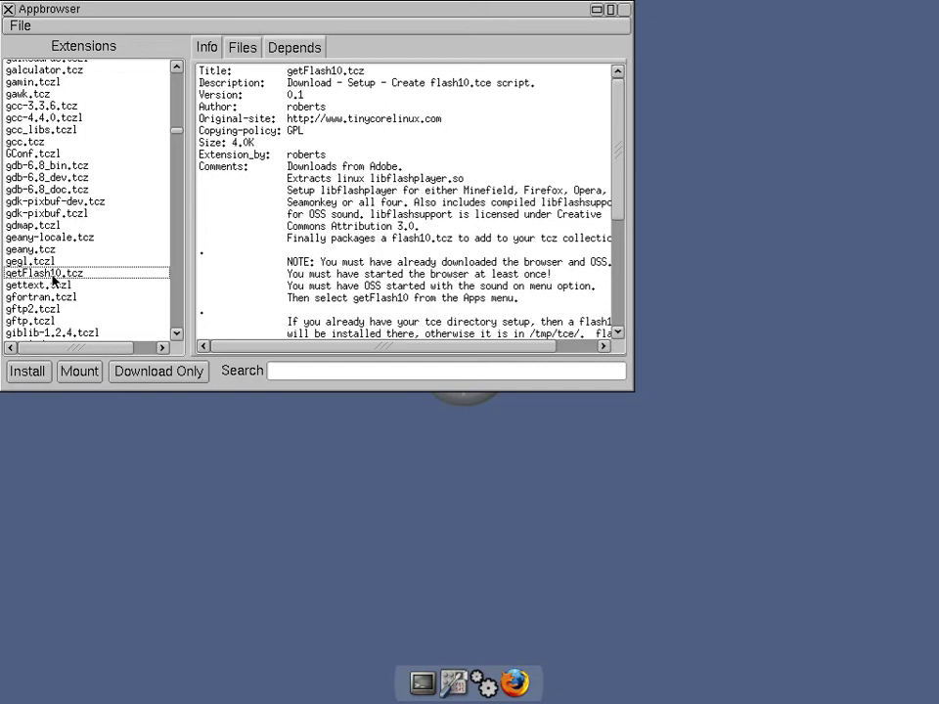
- Install getFlash10.tcz and close the 'installed successfully' notice
{"action": "left_click", "coordinate": [36, 378]}
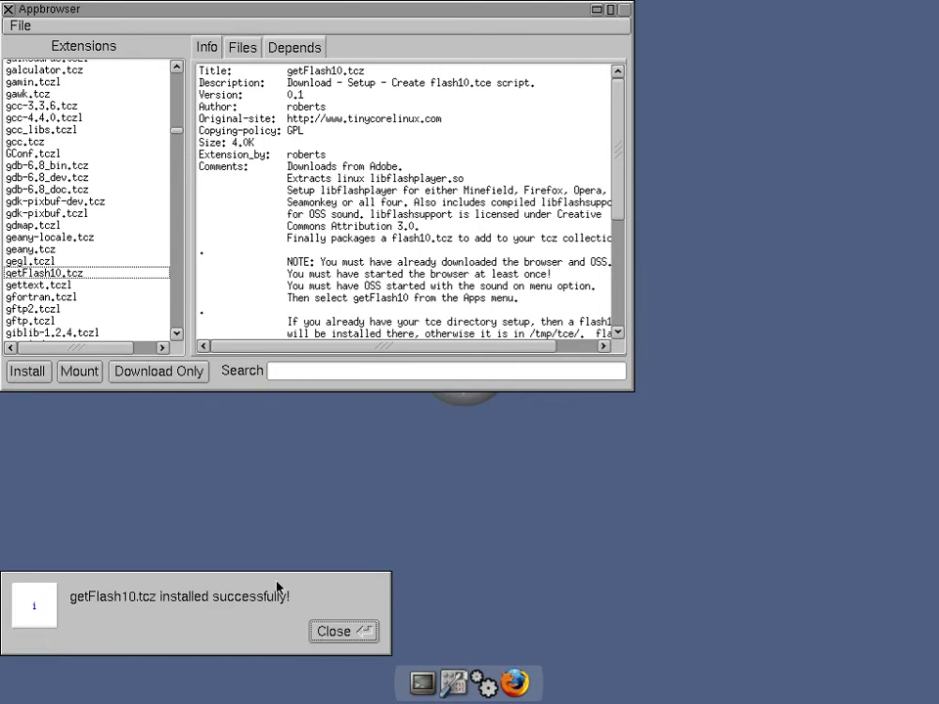
{"action": "left_click", "coordinate": [336, 630]}
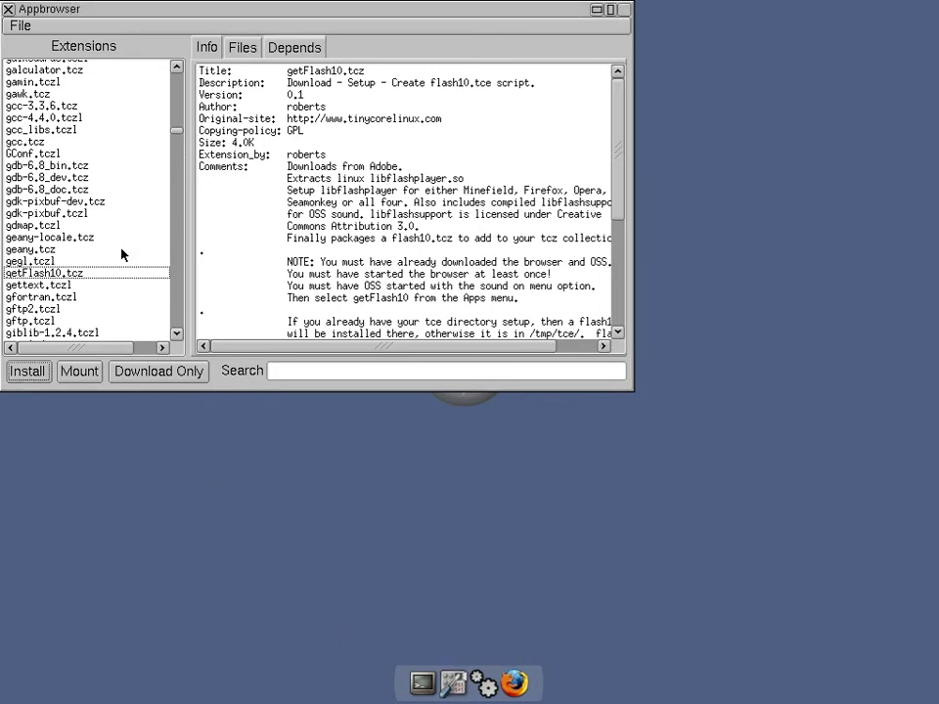
- Select and install OSS.tcz, dismiss the success notice, and close Appbrowser
{"action": "scroll", "coordinate": [122, 254], "scroll_direction": "down", "scroll_amount": 3}
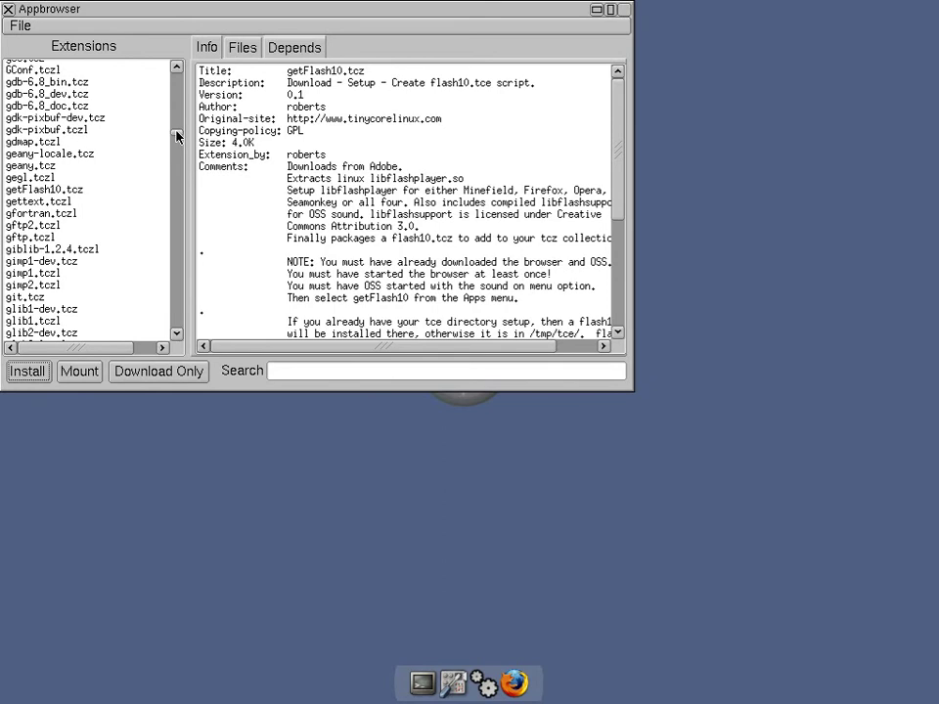
{"action": "left_click_drag", "start_coordinate": [177, 133], "coordinate": [172, 236]}
{"action": "scroll", "coordinate": [72, 241], "scroll_direction": "down", "scroll_amount": 8}
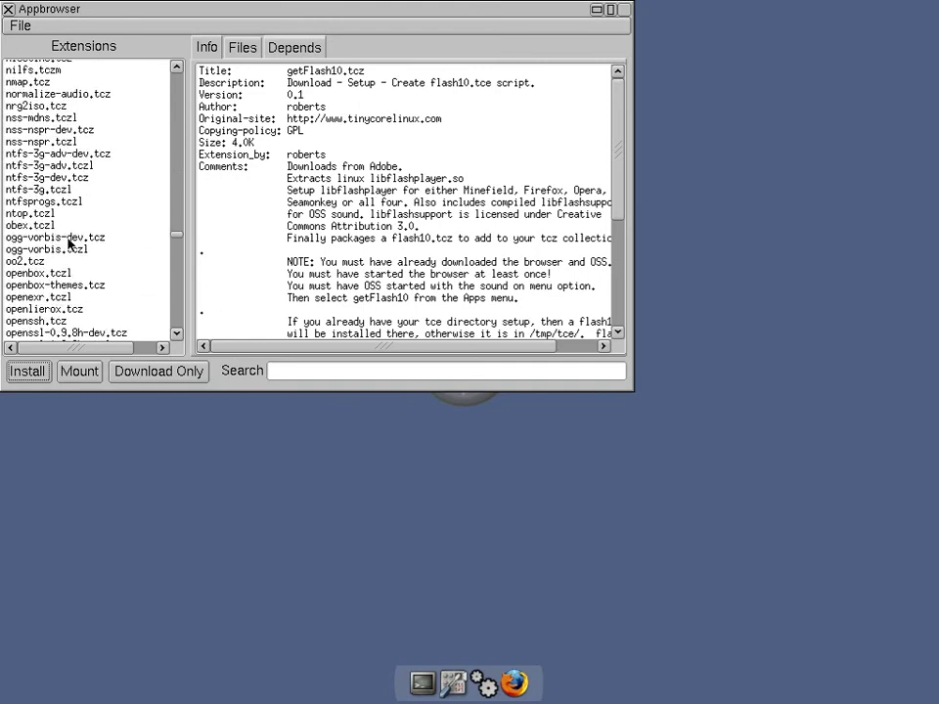
{"action": "scroll", "coordinate": [70, 246], "scroll_direction": "down", "scroll_amount": 1}
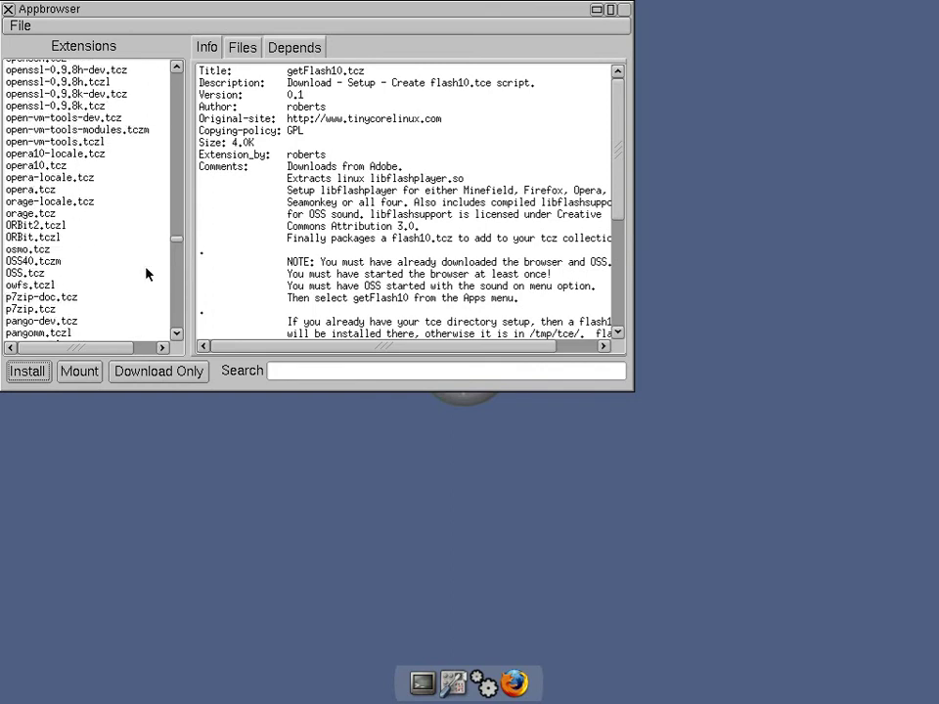
{"action": "left_click", "coordinate": [37, 275]}
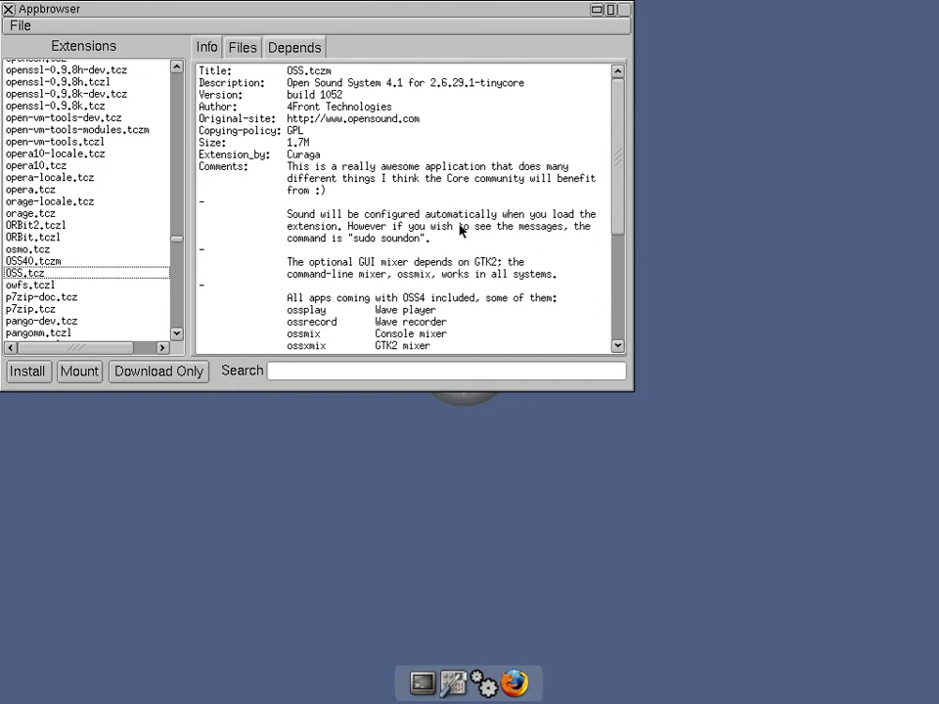
{"action": "left_click", "coordinate": [27, 377]}
{"action": "left_click", "coordinate": [29, 376]}
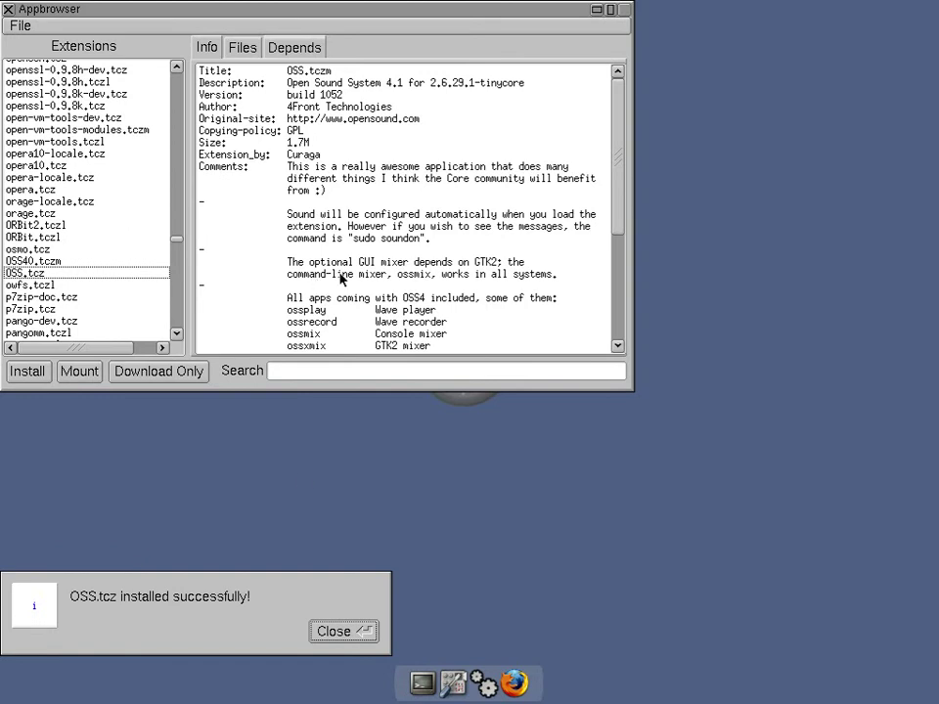
{"action": "left_click", "coordinate": [335, 632]}
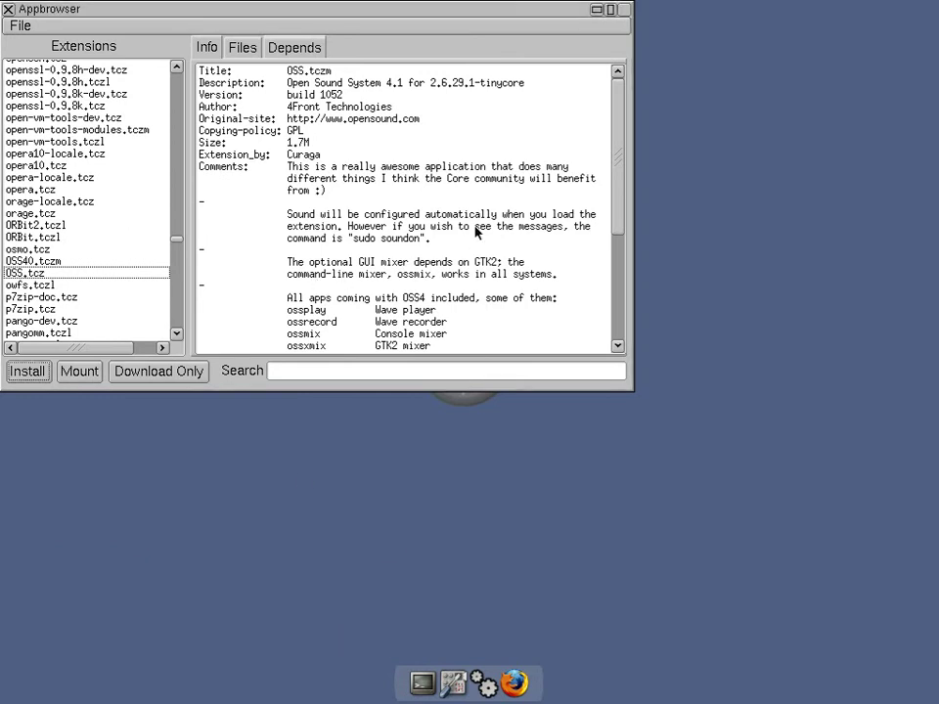
{"action": "left_click", "coordinate": [8, 10]}
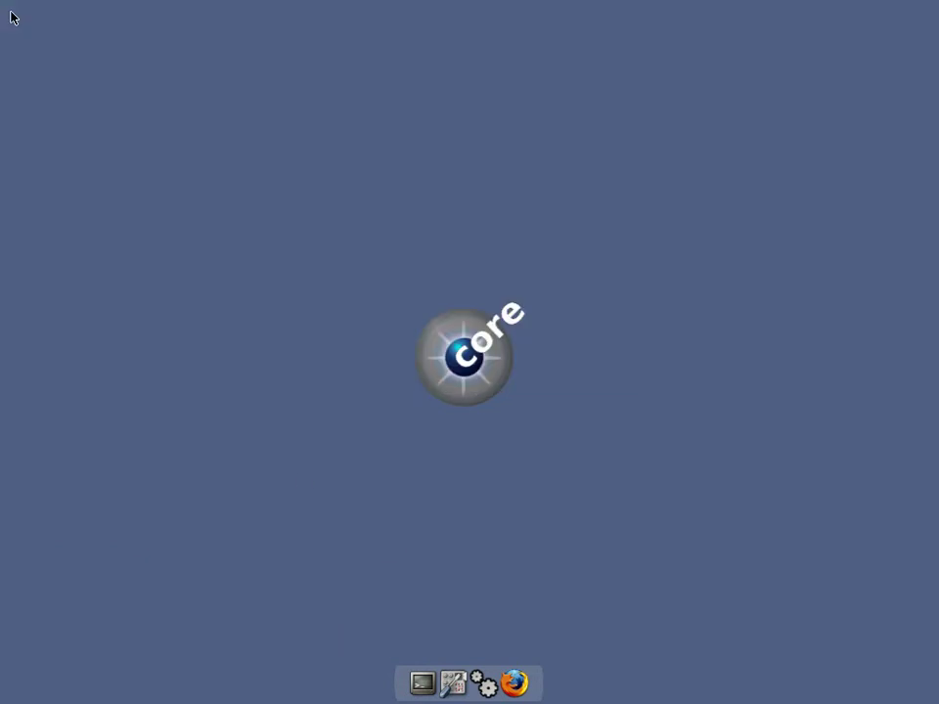
- Turn OSS sound on via the desktop menu's Applications > OSS > Sound_ON
{"action": "right_click", "coordinate": [482, 184]}
{"action": "mouse_move", "coordinate": [507, 210]}
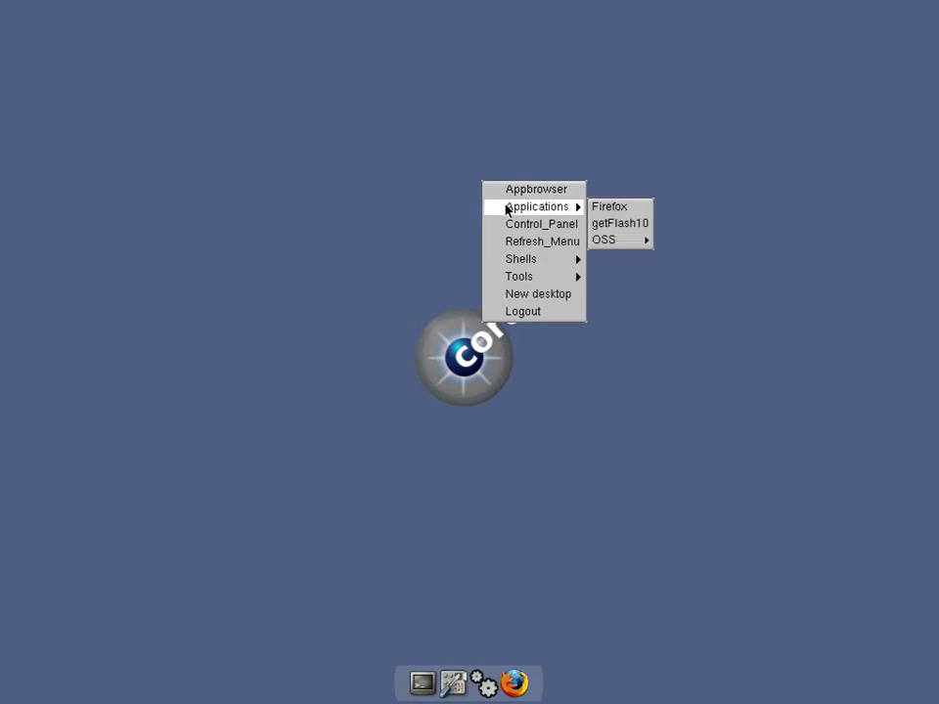
{"action": "mouse_move", "coordinate": [608, 244]}
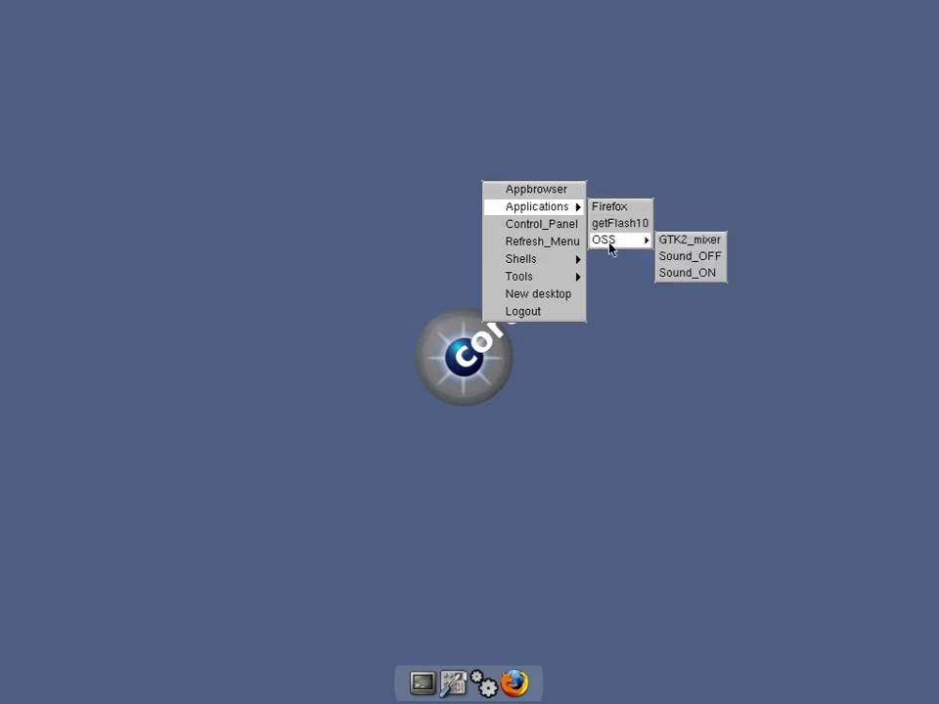
{"action": "left_click", "coordinate": [682, 274]}
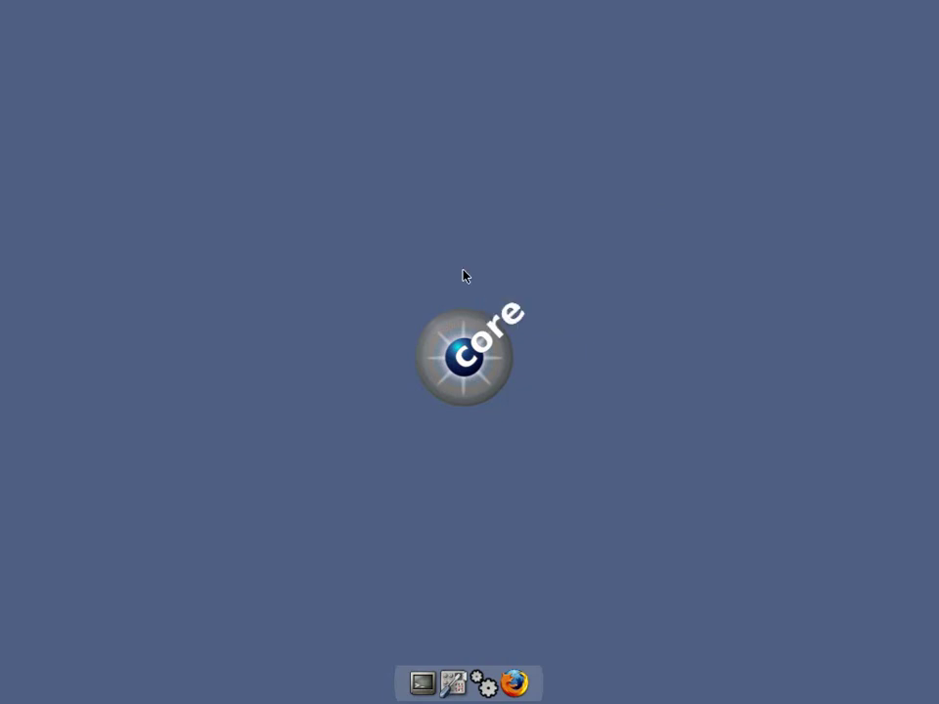
- Run getFlash10 from the desktop Applications menu to download and package Flash
{"action": "right_click", "coordinate": [443, 245]}
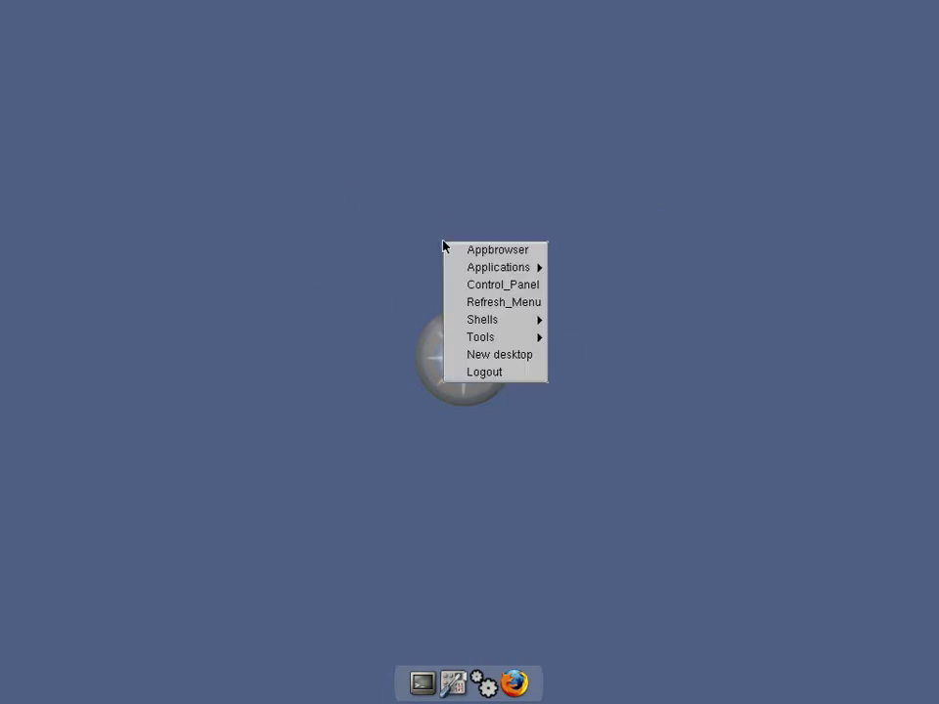
{"action": "mouse_move", "coordinate": [464, 268]}
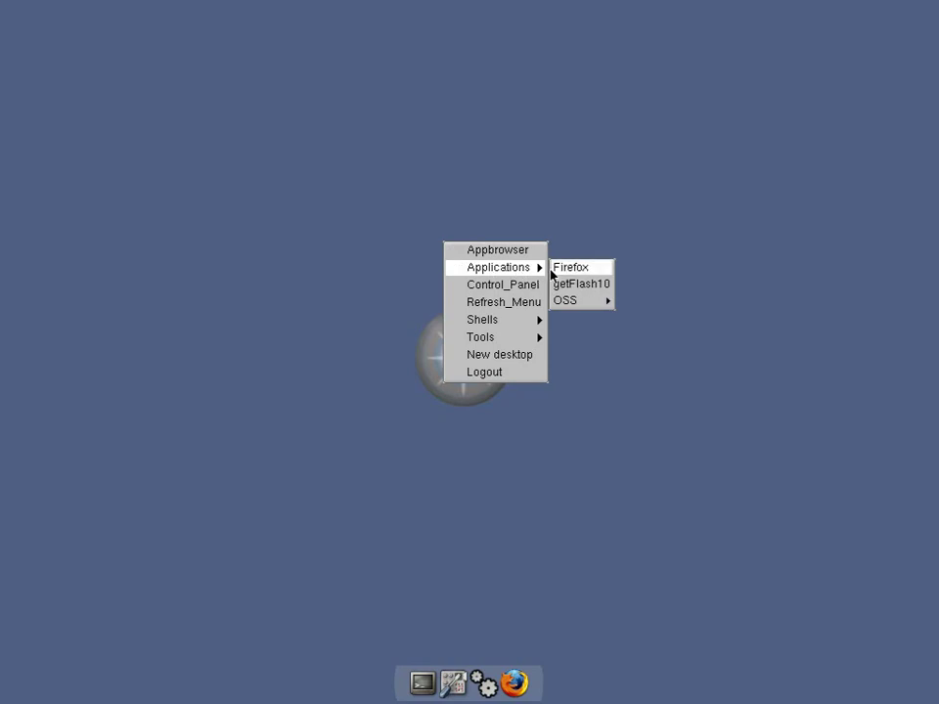
{"action": "left_click", "coordinate": [571, 284]}
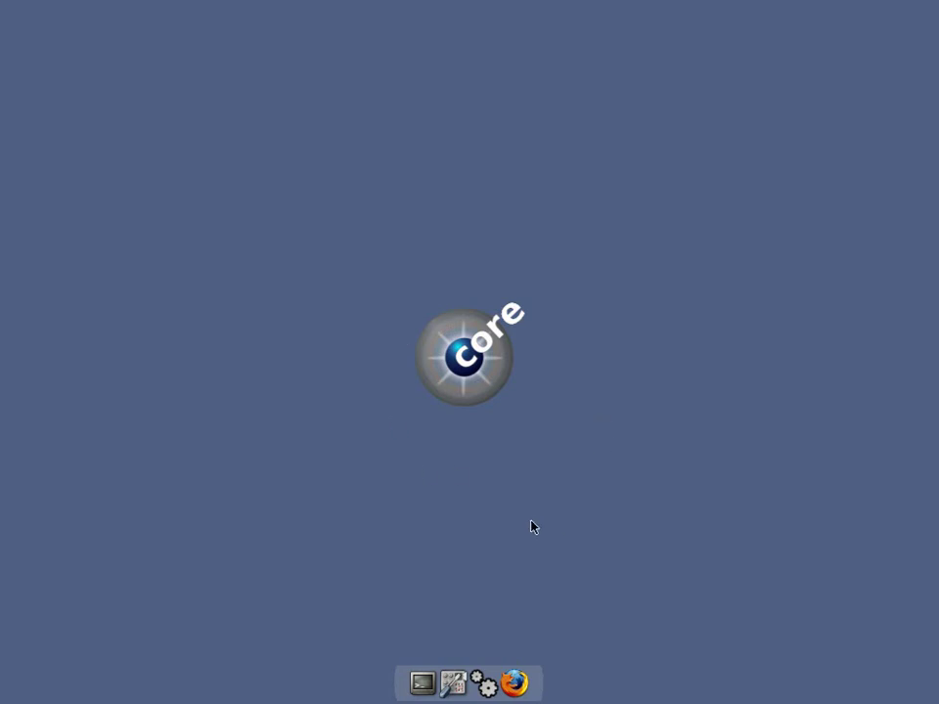
- Reopen Appbrowser and install the local /tmp/tce/flash10.tcz file, dismissing the loaded notice
{"action": "left_click", "coordinate": [490, 684]}
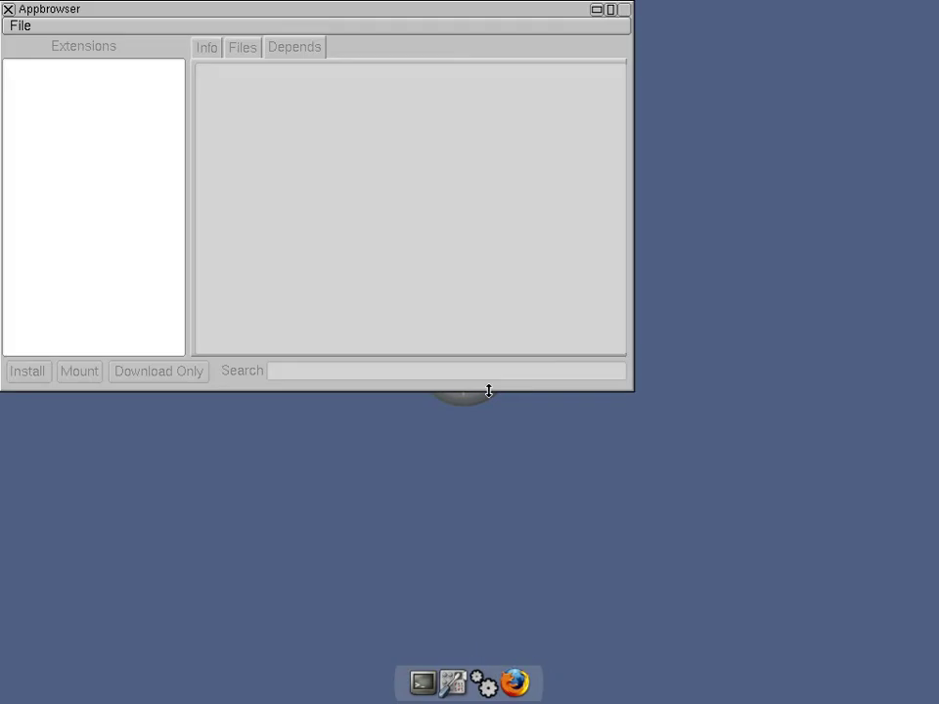
{"action": "left_click", "coordinate": [21, 26]}
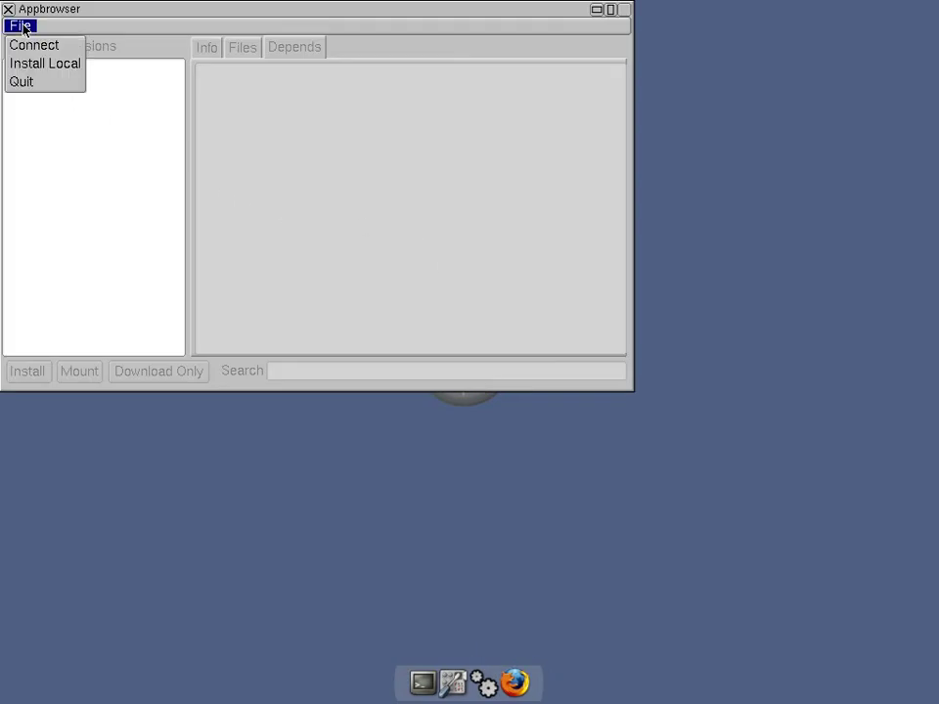
{"action": "left_click", "coordinate": [32, 64]}
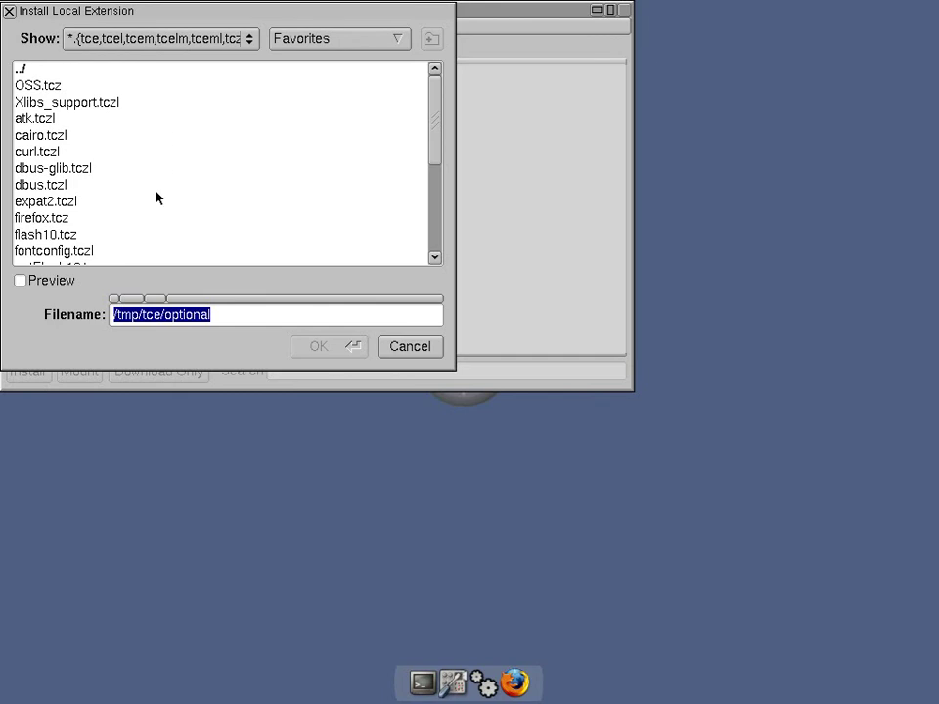
{"action": "left_click", "coordinate": [69, 237]}
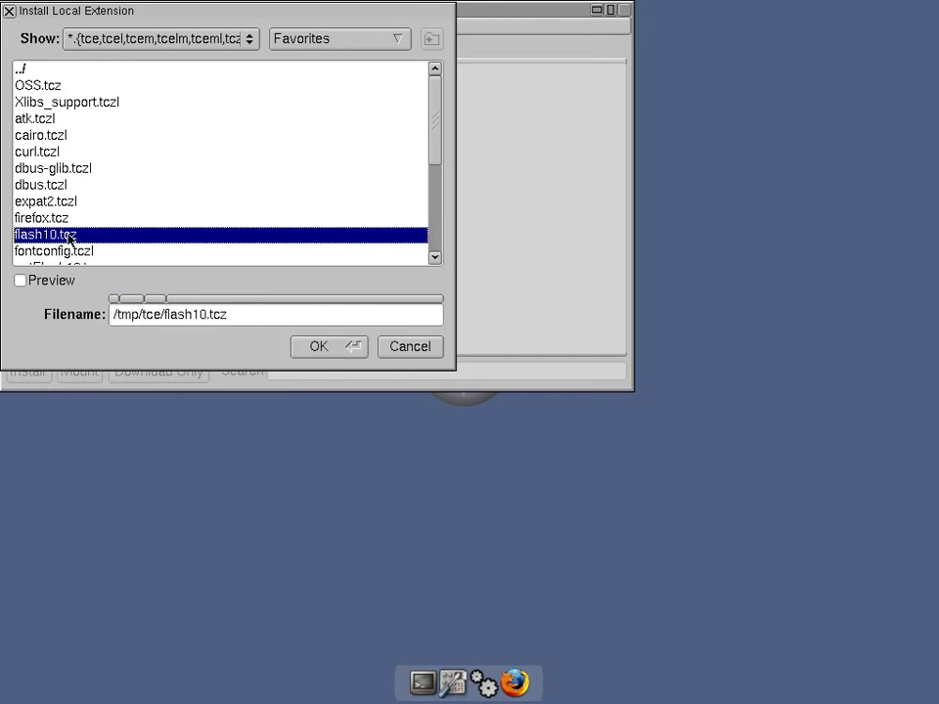
{"action": "left_click", "coordinate": [323, 347]}
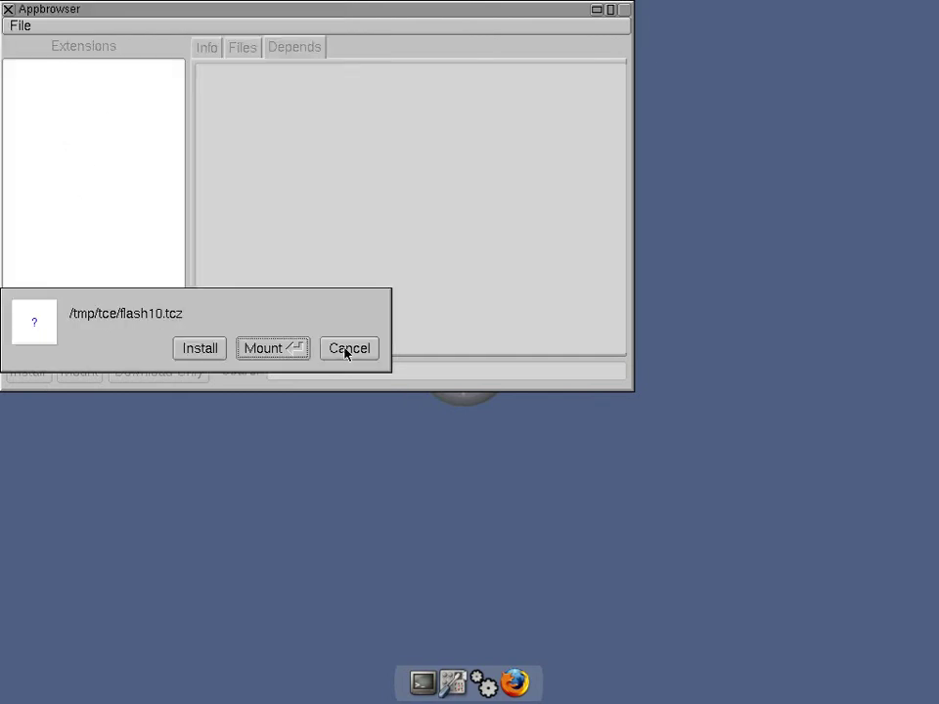
{"action": "left_click", "coordinate": [194, 352]}
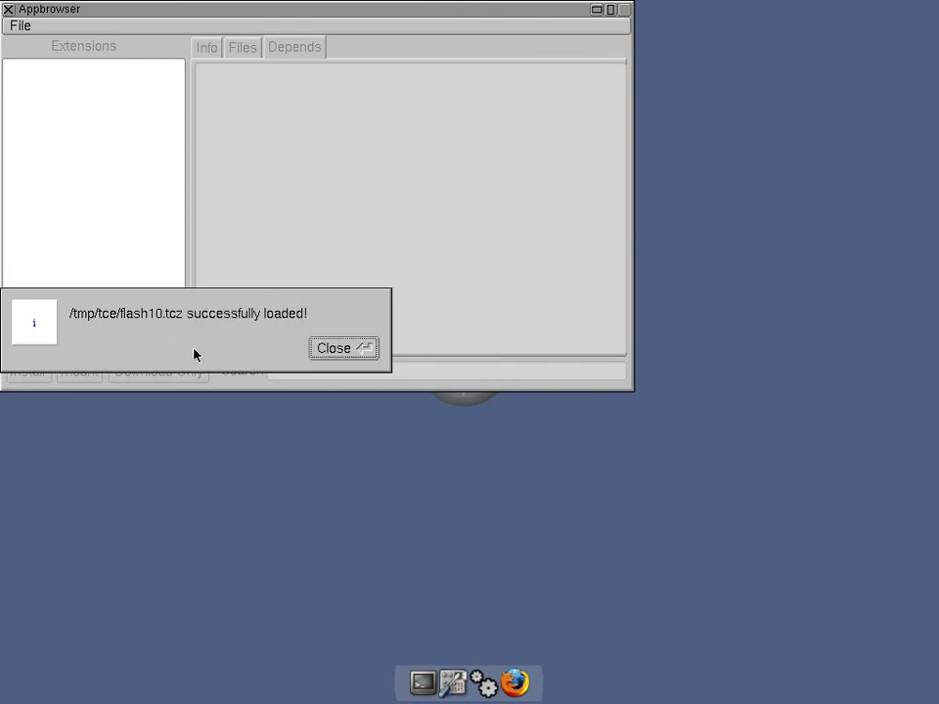
{"action": "left_click", "coordinate": [350, 353]}
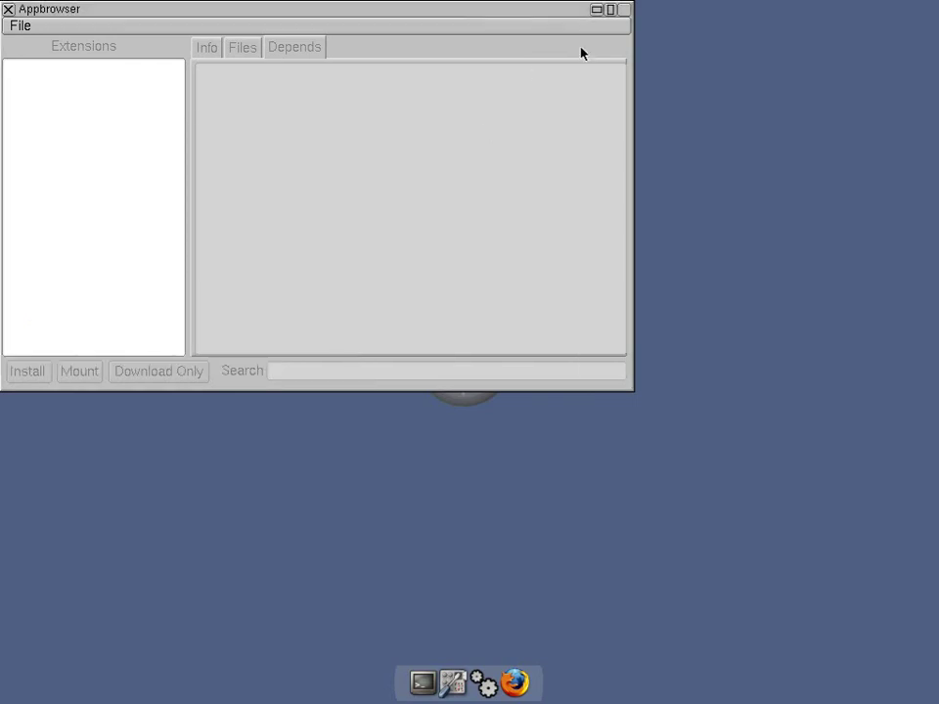
- Close Appbrowser, launch Firefox and reach YouTube via a Google search for 'youtube'
{"action": "left_click", "coordinate": [7, 9]}
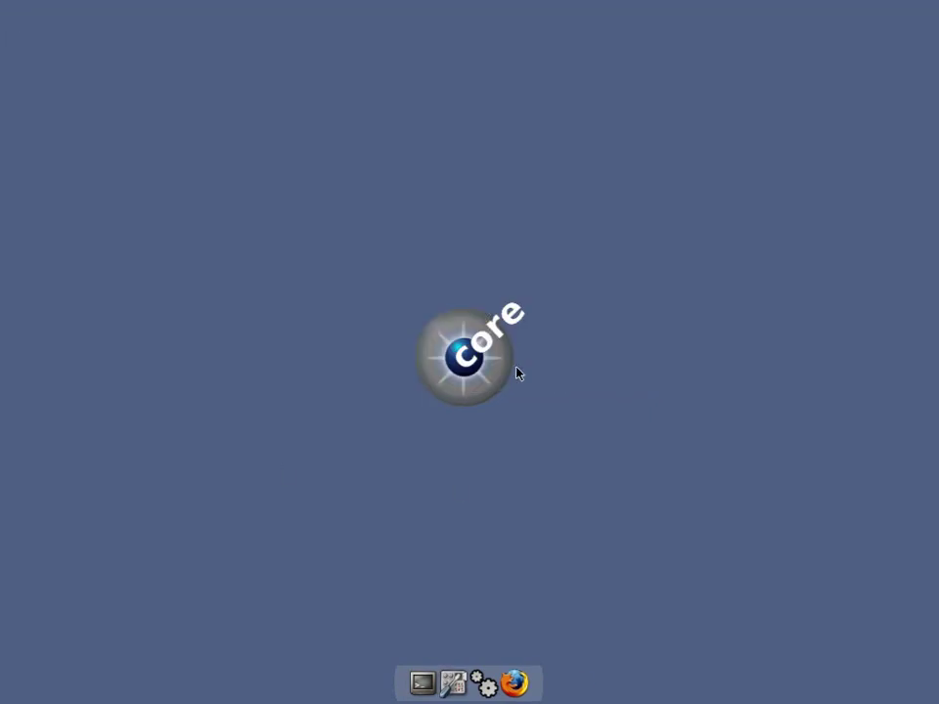
{"action": "left_click", "coordinate": [521, 684]}
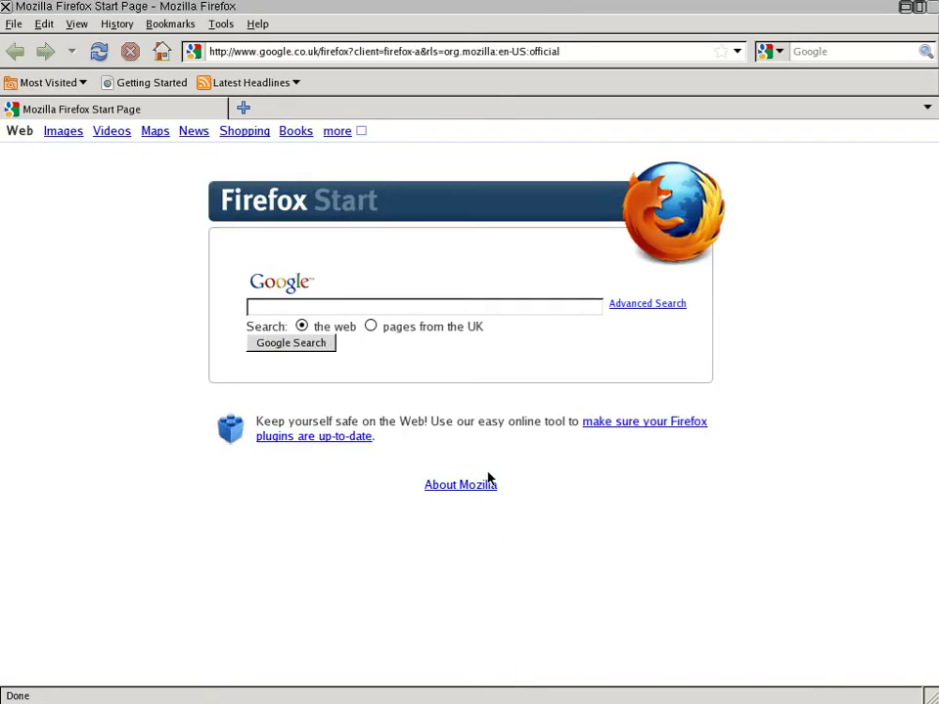
{"action": "left_click", "coordinate": [412, 303]}
{"action": "type", "text": "youtube"}
{"action": "key", "text": "Return"}
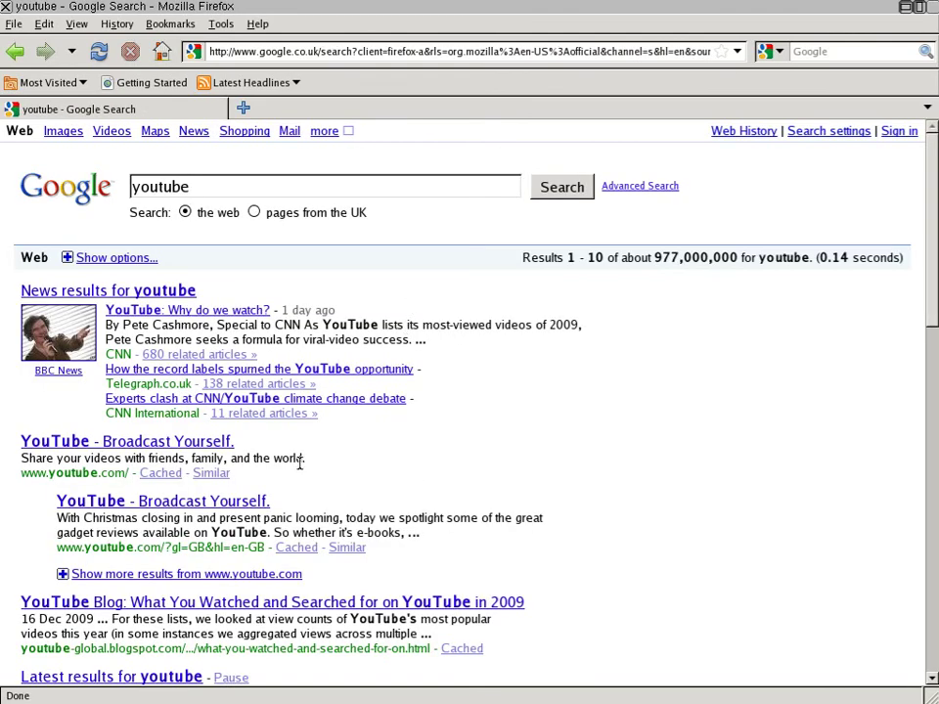
{"action": "left_click", "coordinate": [212, 446]}
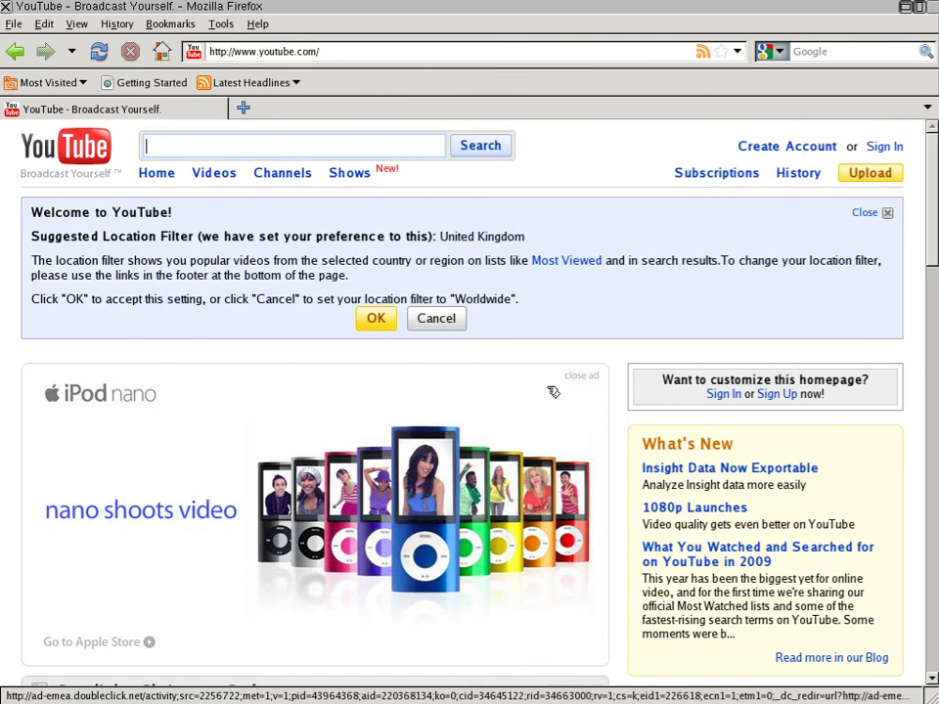
- Play the 'Unboxing the Nokia Booklet 3G' video, then close Firefox
{"action": "scroll", "coordinate": [549, 391], "scroll_direction": "down", "scroll_amount": 5}
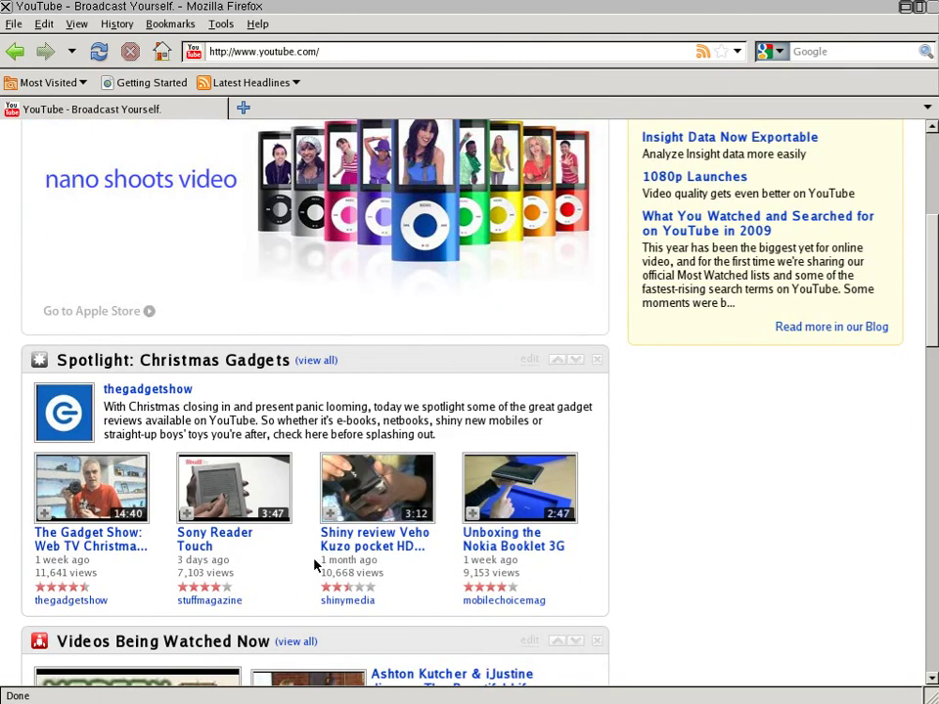
{"action": "left_click", "coordinate": [533, 508]}
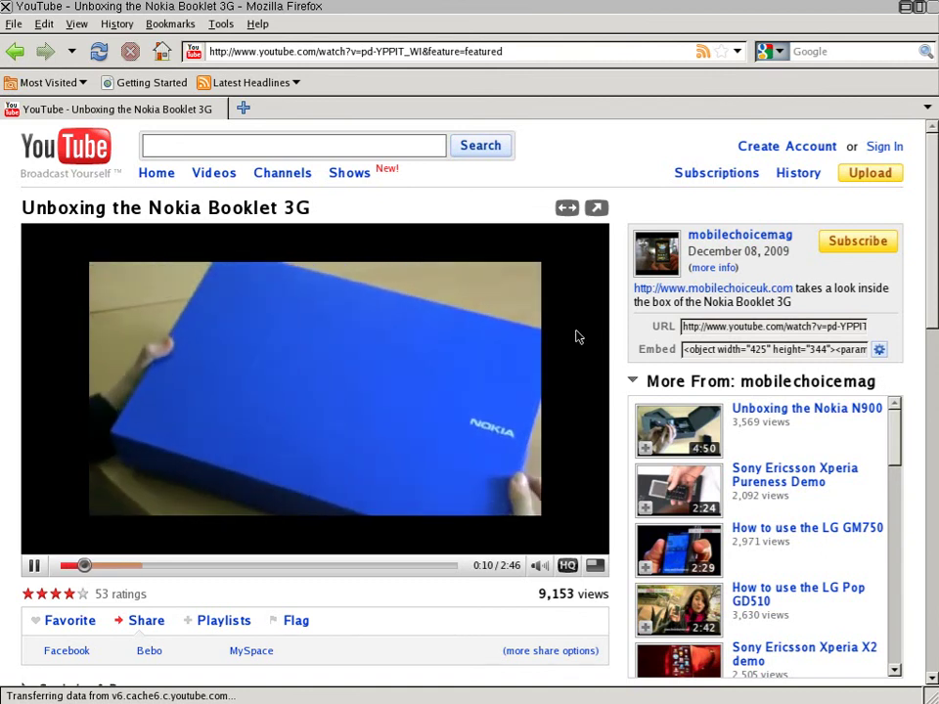
{"action": "left_click", "coordinate": [6, 6]}
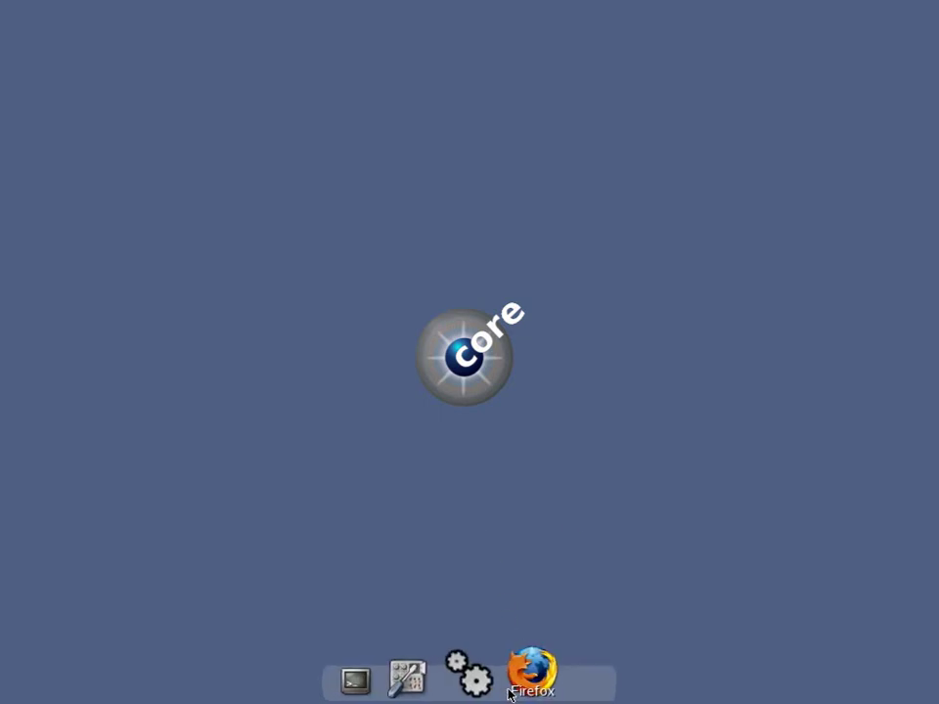
- Connect Appbrowser to the online repository and install the abiword.tcz extension with its dependencies
{"action": "left_click", "coordinate": [479, 677]}
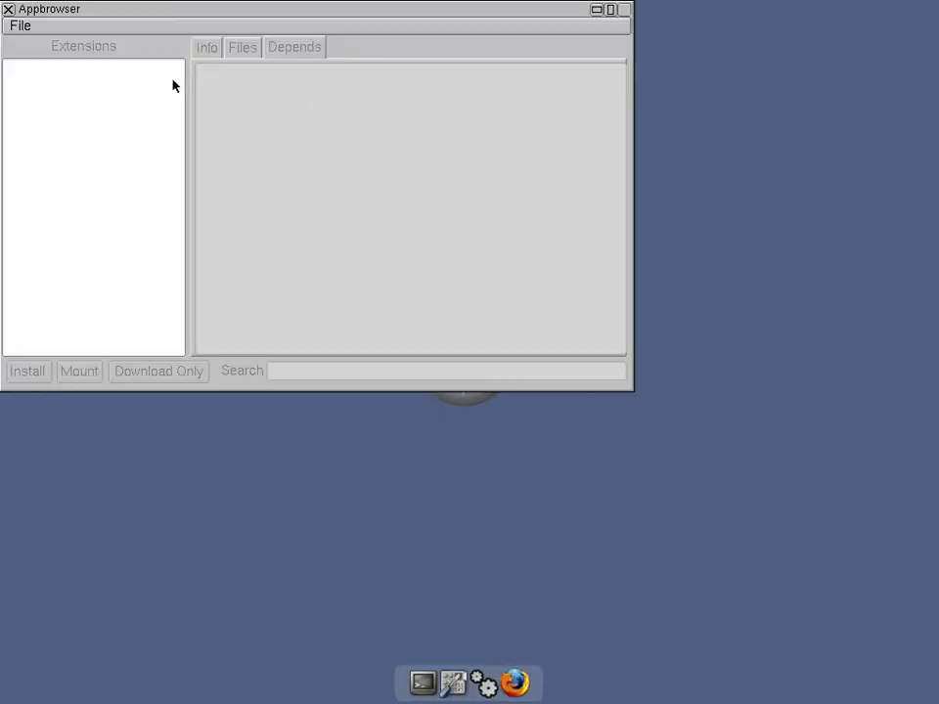
{"action": "left_click", "coordinate": [18, 27]}
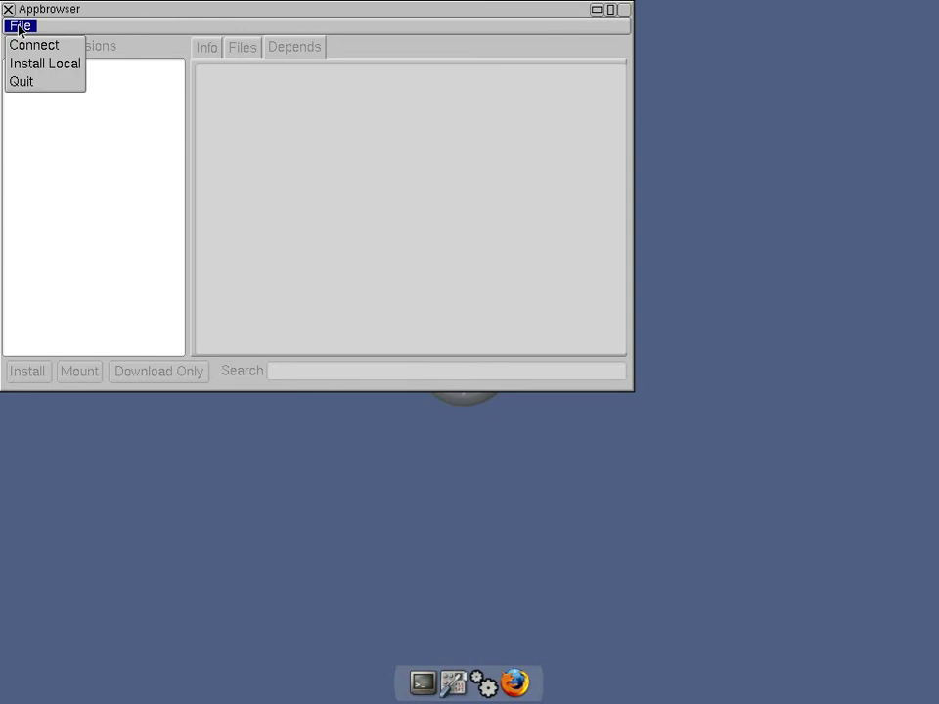
{"action": "left_click", "coordinate": [30, 47]}
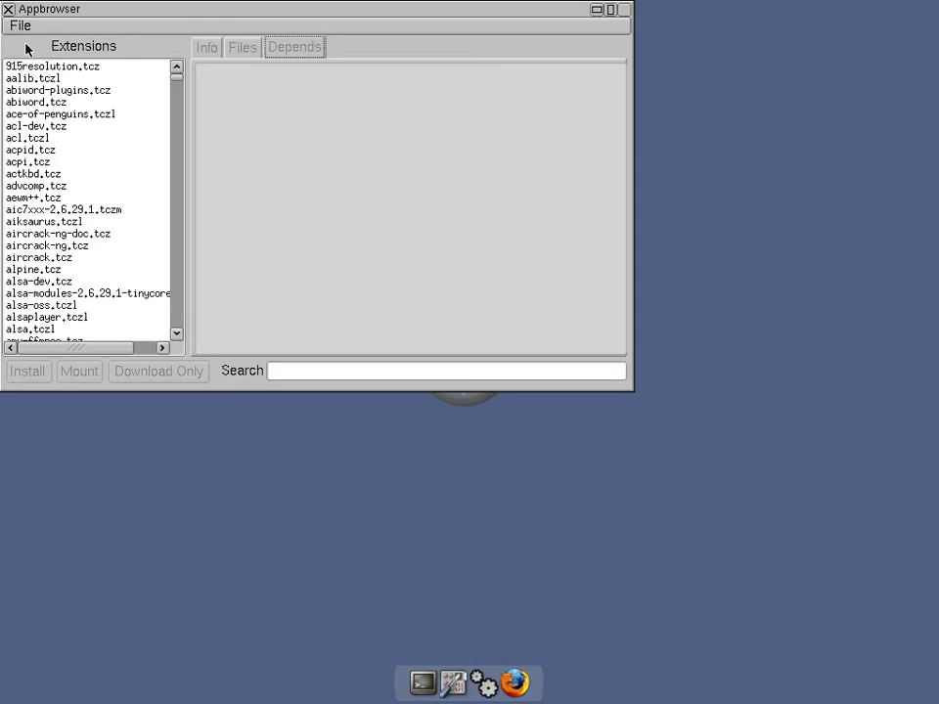
{"action": "left_click", "coordinate": [44, 103]}
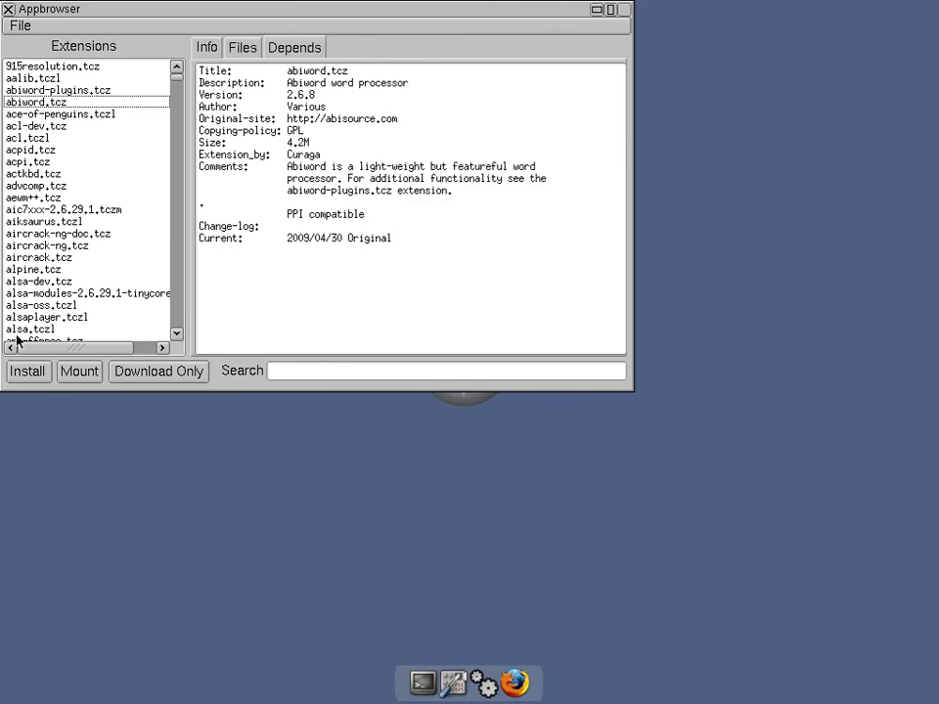
{"action": "left_click", "coordinate": [31, 375]}
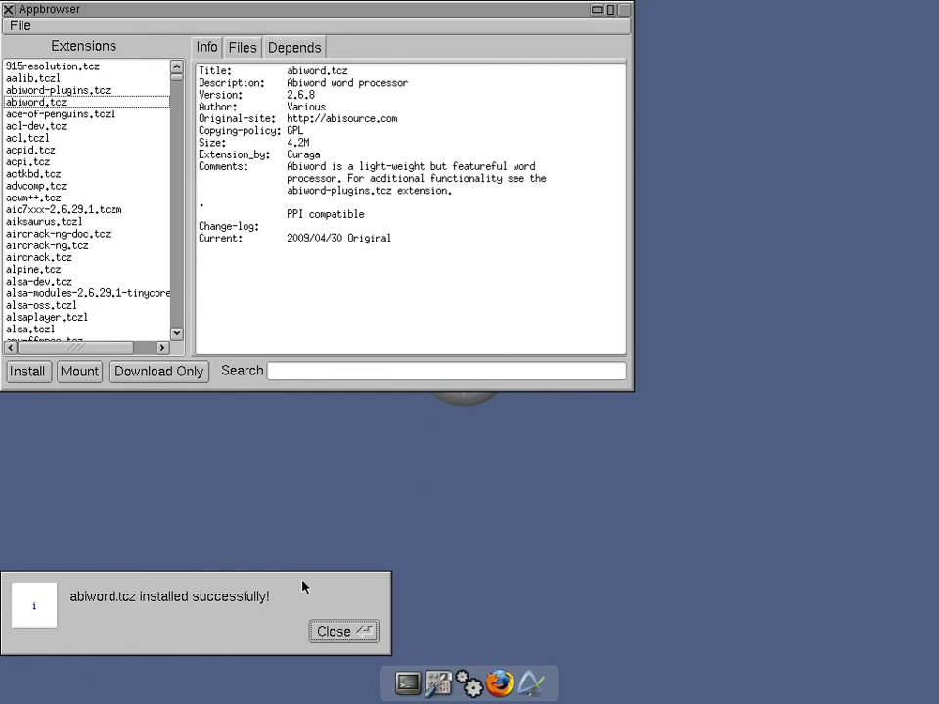
{"action": "left_click", "coordinate": [338, 633]}
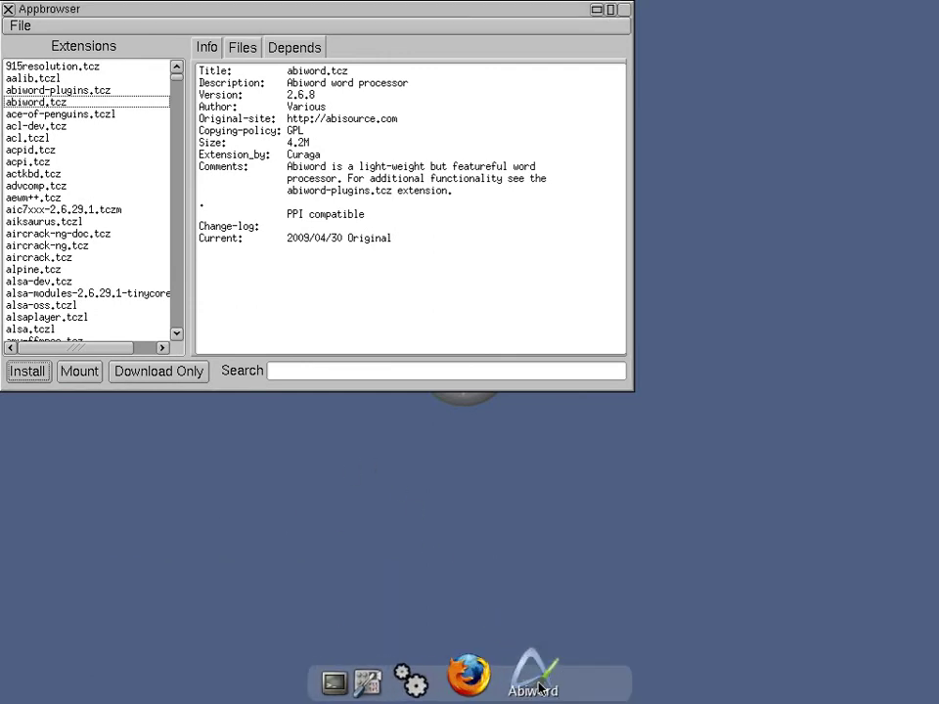
- Close Appbrowser and check the desktop's application launcher list without choosing anything
{"action": "left_click", "coordinate": [9, 11]}
{"action": "right_click", "coordinate": [430, 121]}
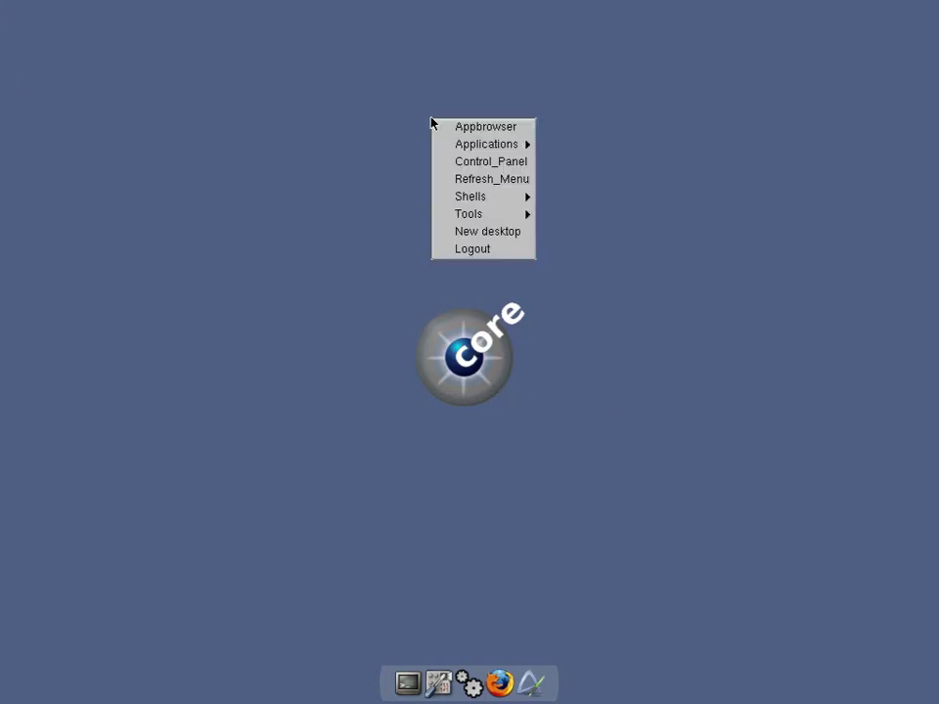
{"action": "mouse_move", "coordinate": [445, 146]}
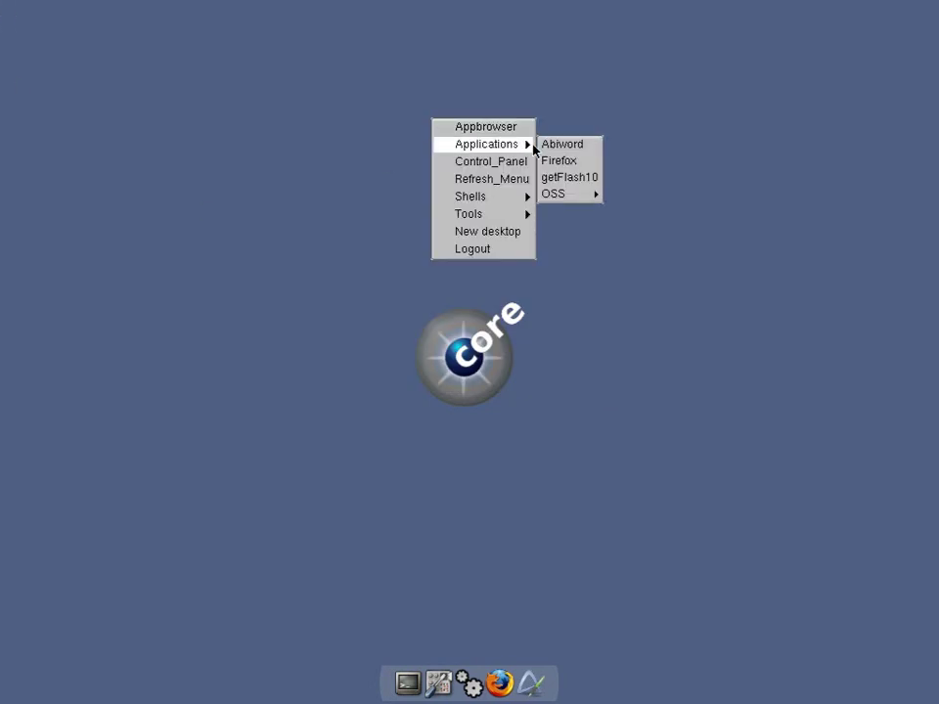
{"action": "left_click", "coordinate": [483, 528]}
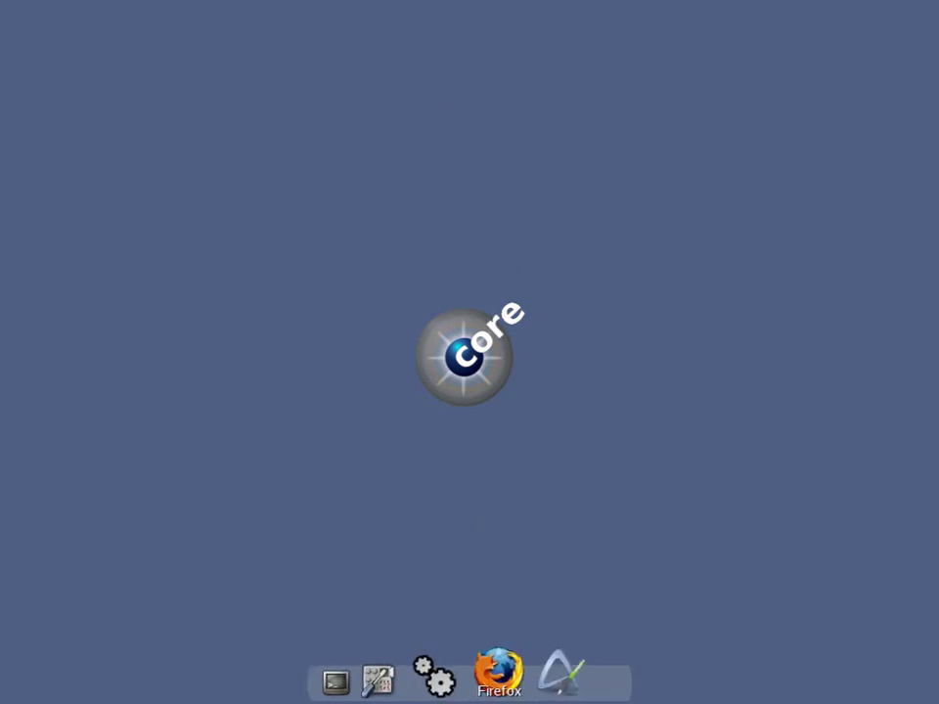
- Launch AbiWord maximized with blank Untitled1, view About abiword, then close AbiWord
{"action": "left_click", "coordinate": [539, 691]}
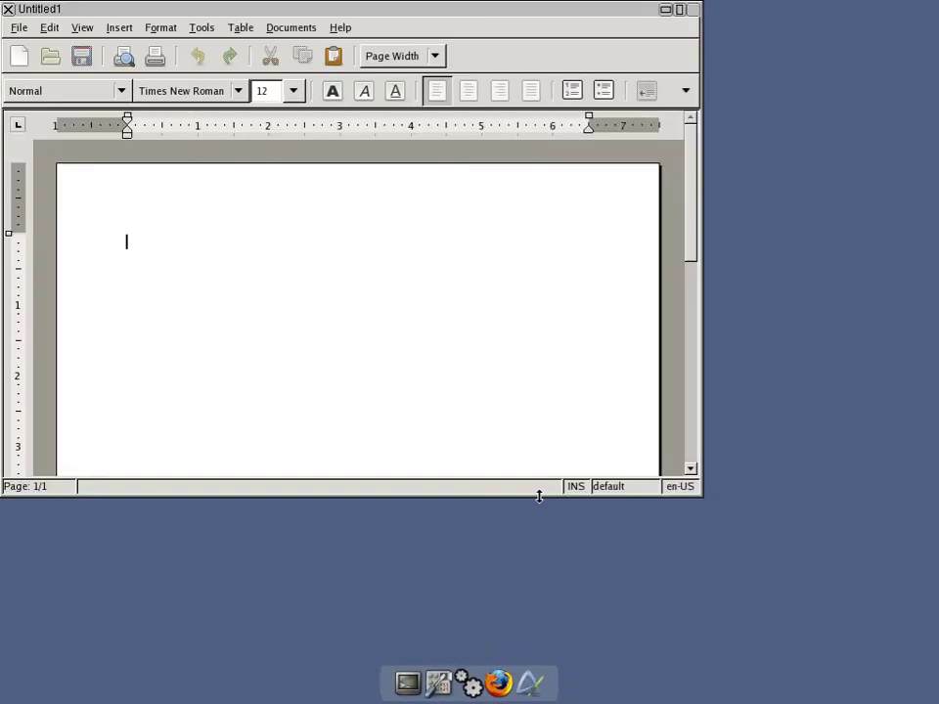
{"action": "left_click", "coordinate": [665, 11]}
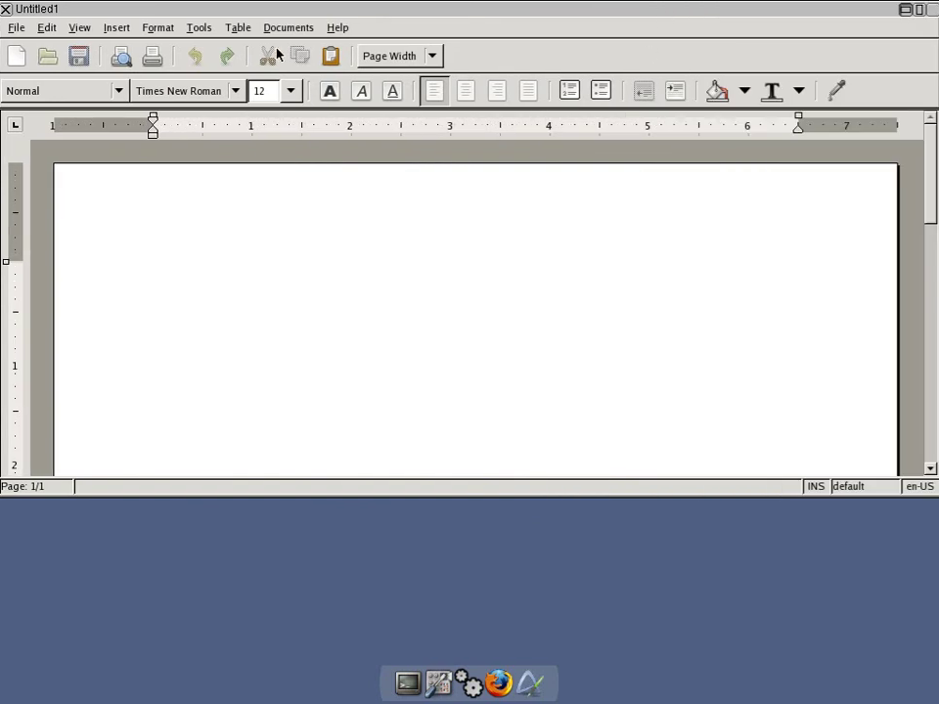
{"action": "left_click", "coordinate": [337, 27]}
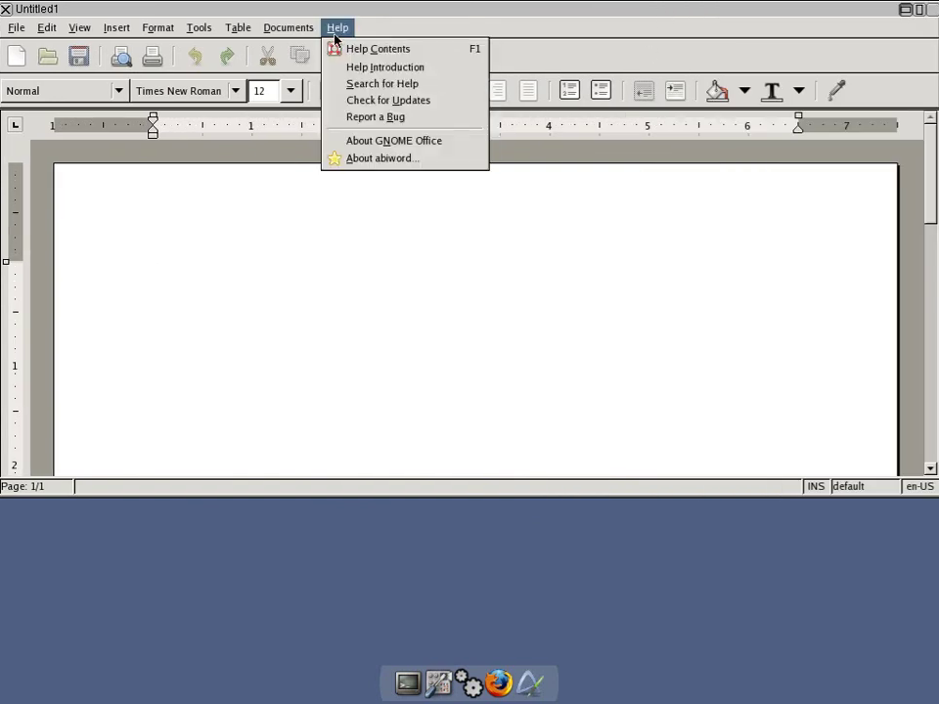
{"action": "left_click", "coordinate": [367, 160]}
{"action": "left_click", "coordinate": [228, 676]}
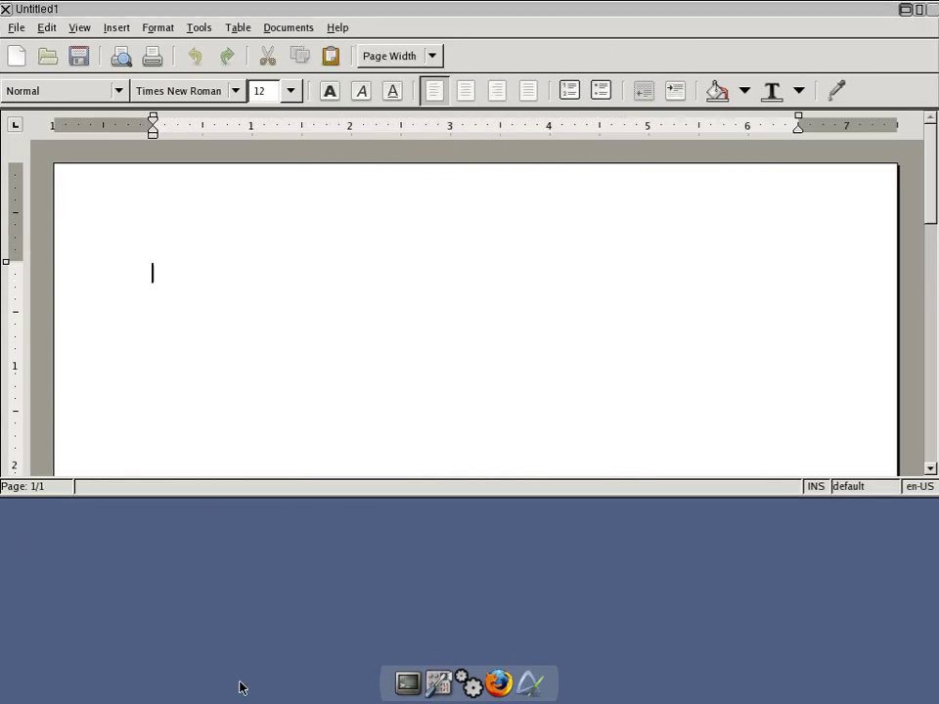
{"action": "left_click", "coordinate": [6, 10]}
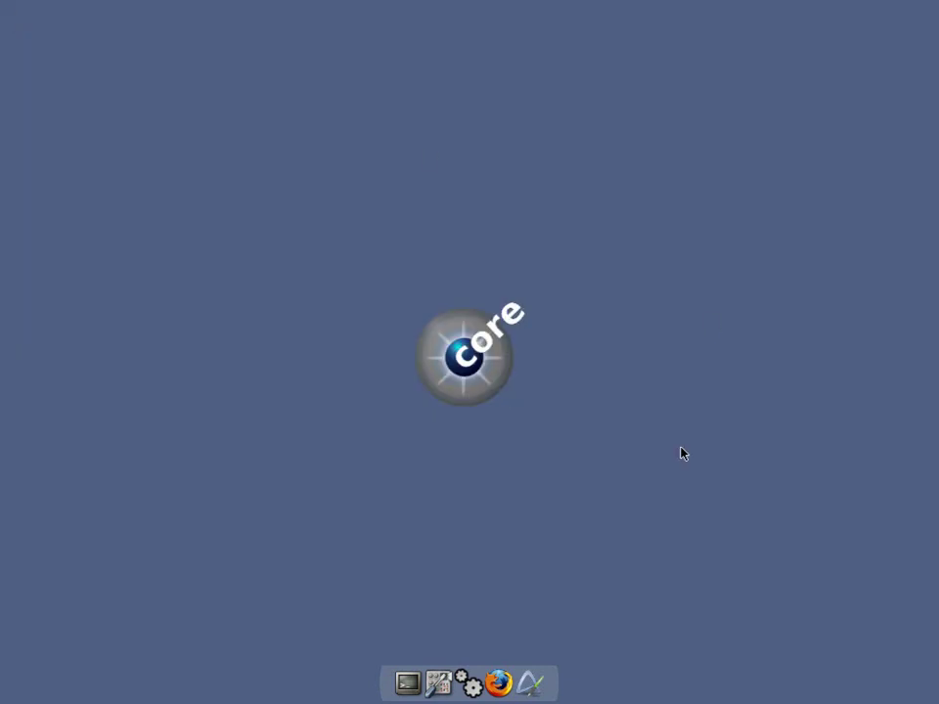